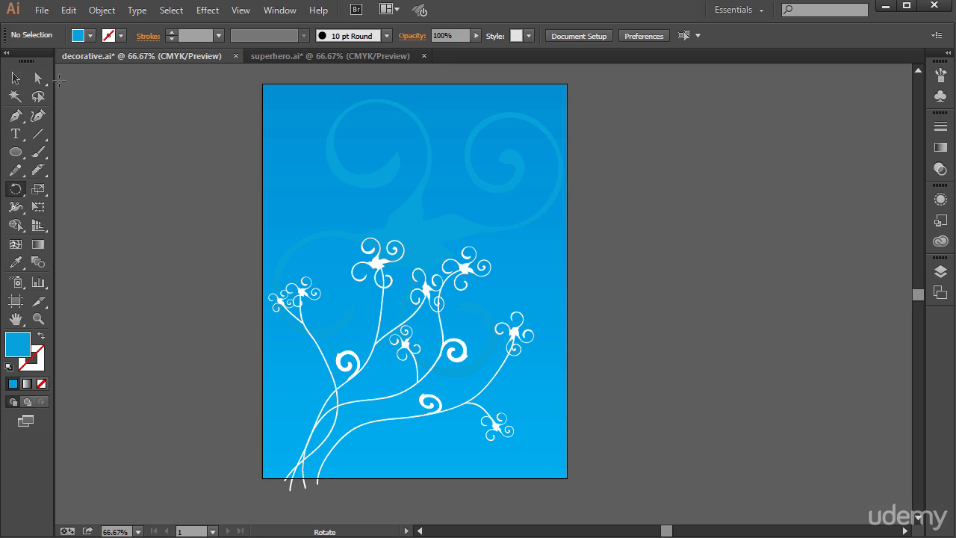
Select the large pale-blue swirl behind the white flowers and try rotating it freehand from its bounding box
click(15, 82)
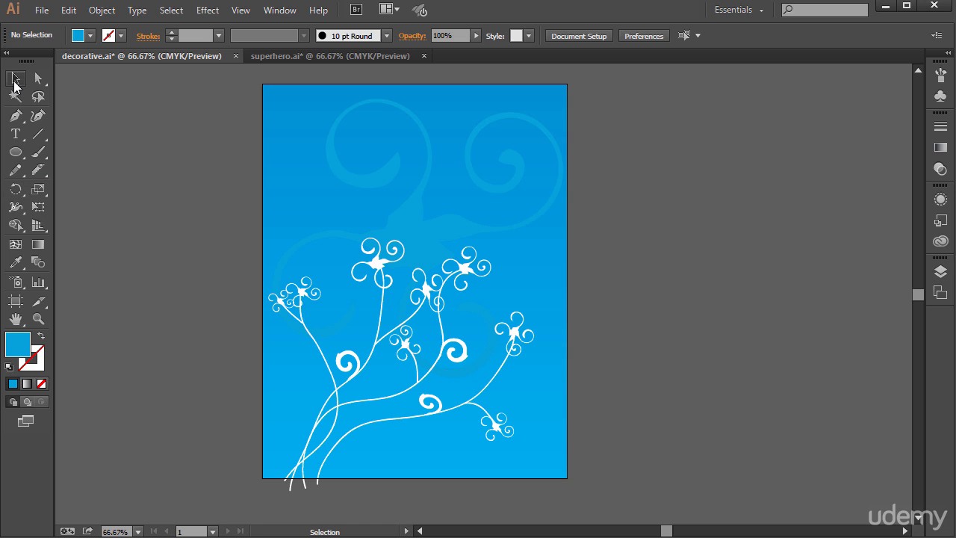
click(399, 106)
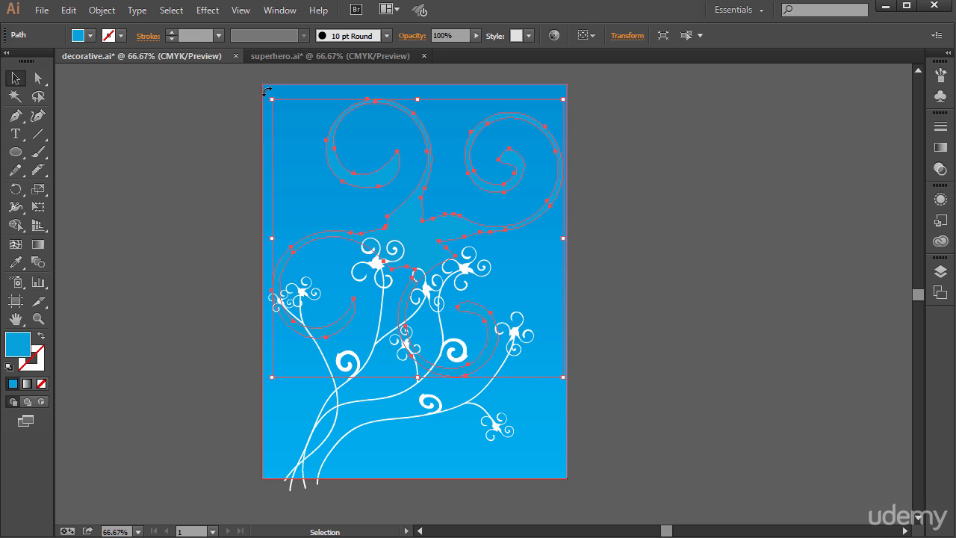
drag(268, 90, 209, 94)
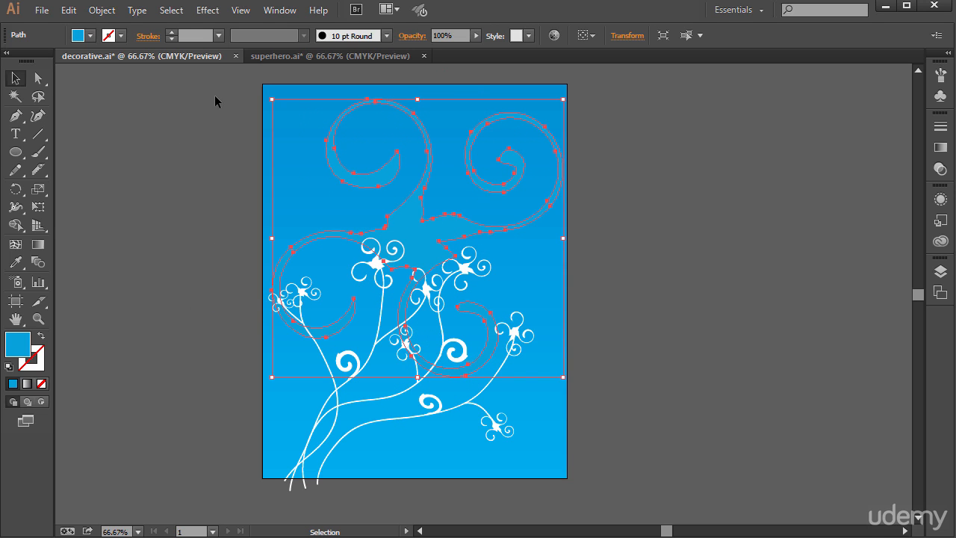
Rotate the large swirl slightly with the Rotate tool, about its center and about a reference point near the artboard's left edge
drag(15, 189, 52, 192)
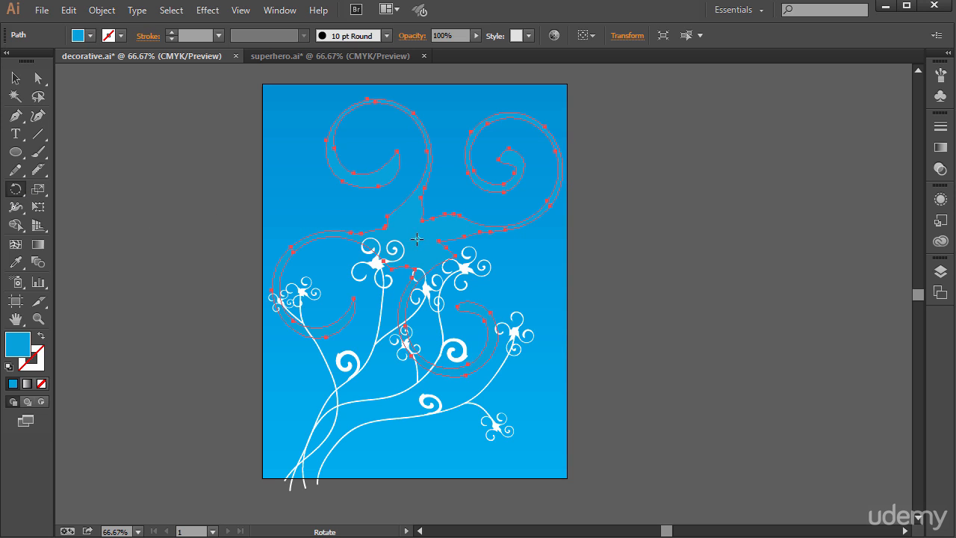
mouse_move(238, 97)
mouse_down()
mouse_move(171, 149)
mouse_move(140, 250)
mouse_move(161, 166)
mouse_move(234, 100)
mouse_move(167, 216)
mouse_move(207, 111)
mouse_move(172, 193)
mouse_move(216, 160)
mouse_move(188, 216)
mouse_move(190, 337)
mouse_move(238, 139)
mouse_move(226, 153)
mouse_move(209, 312)
mouse_move(191, 261)
mouse_move(250, 93)
mouse_move(231, 109)
mouse_move(241, 92)
mouse_up()
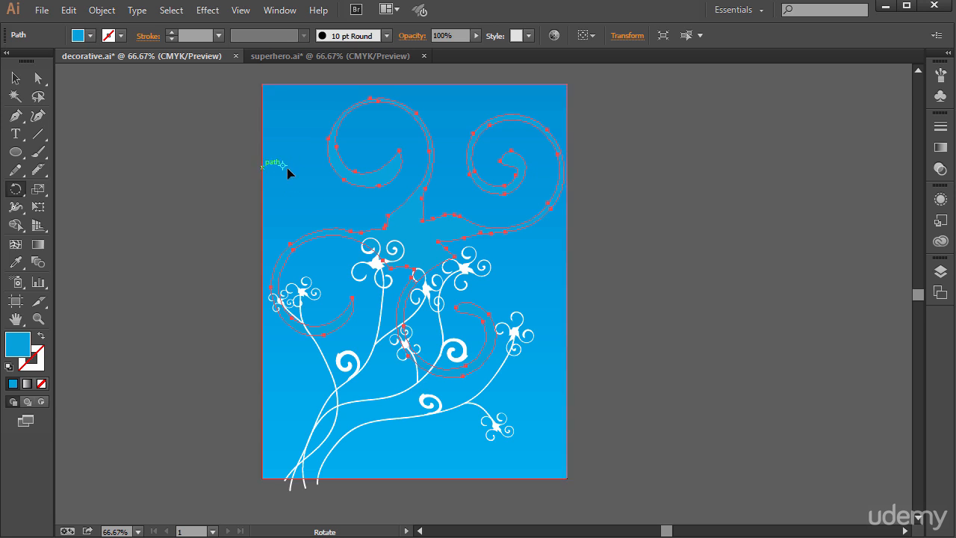
drag(225, 148, 204, 138)
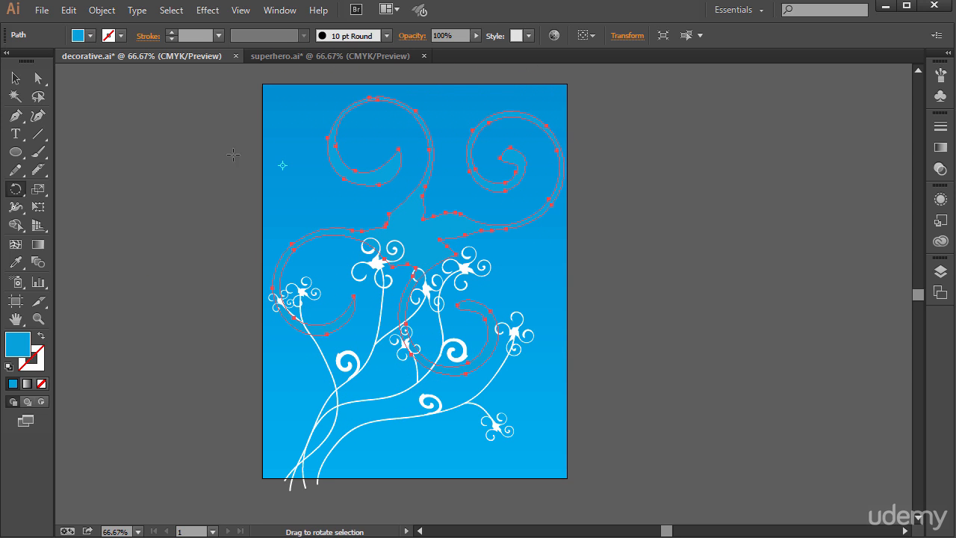
Try a 180° rotation of the swirl about a reference point near the artboard's left edge
drag(377, 209, 414, 236)
alt+click(304, 195)
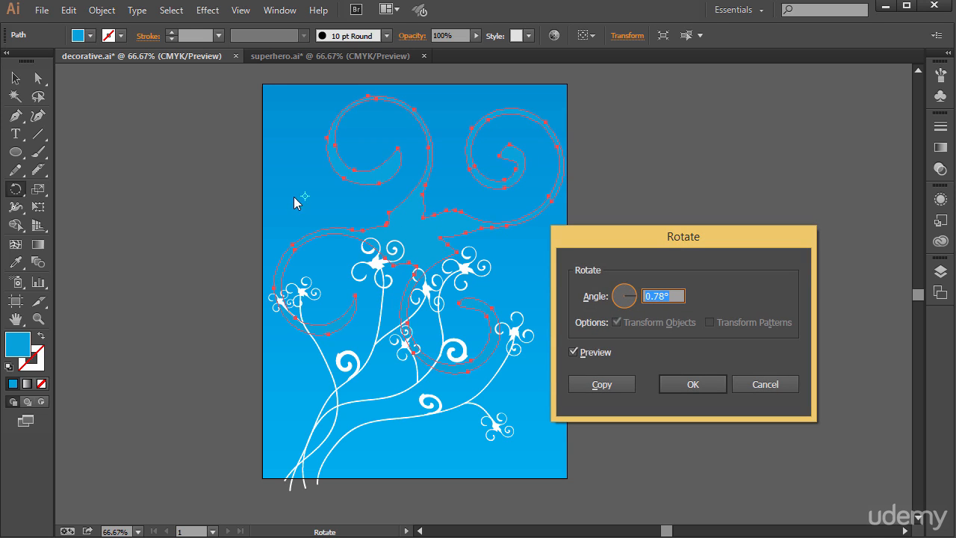
drag(648, 239, 448, 184)
mouse_move(431, 242)
mouse_down()
mouse_move(421, 251)
mouse_move(415, 243)
mouse_up()
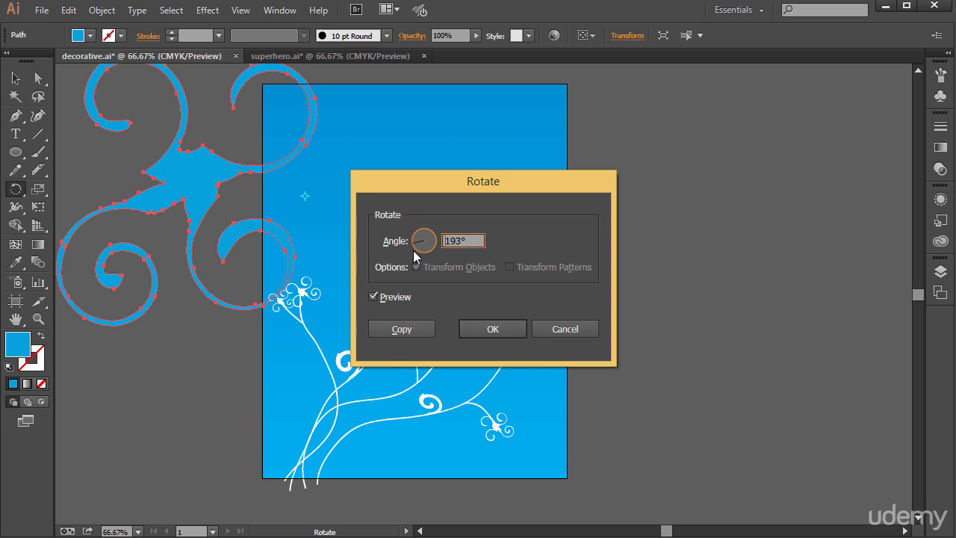
drag(433, 245, 416, 244)
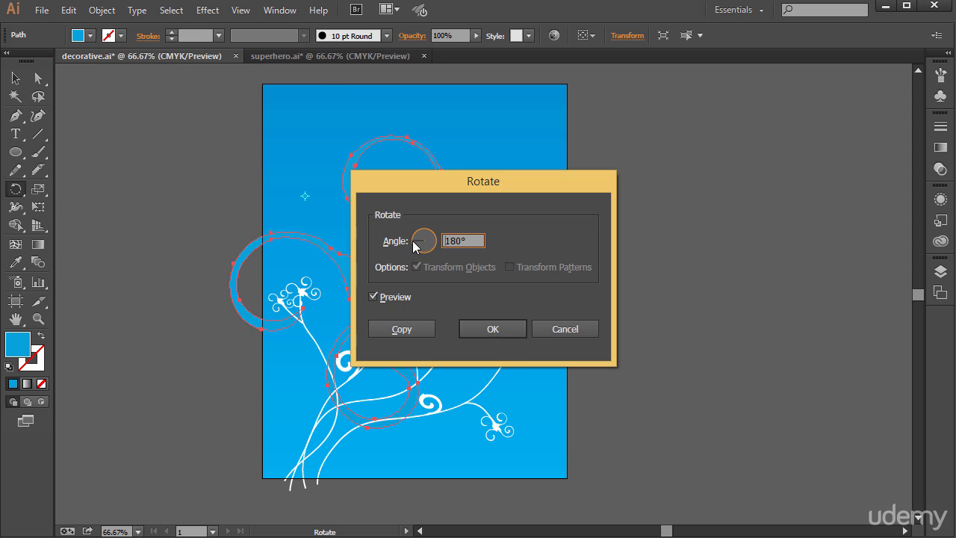
click(573, 330)
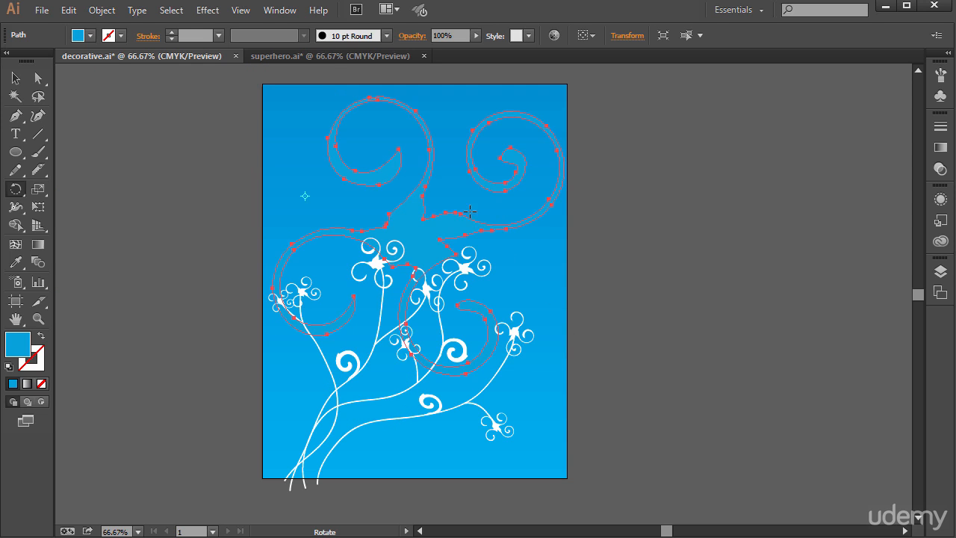
Move the large swirl slightly up and to the right, and try rotating it freehand about its reference point
key(alt)
key(v)
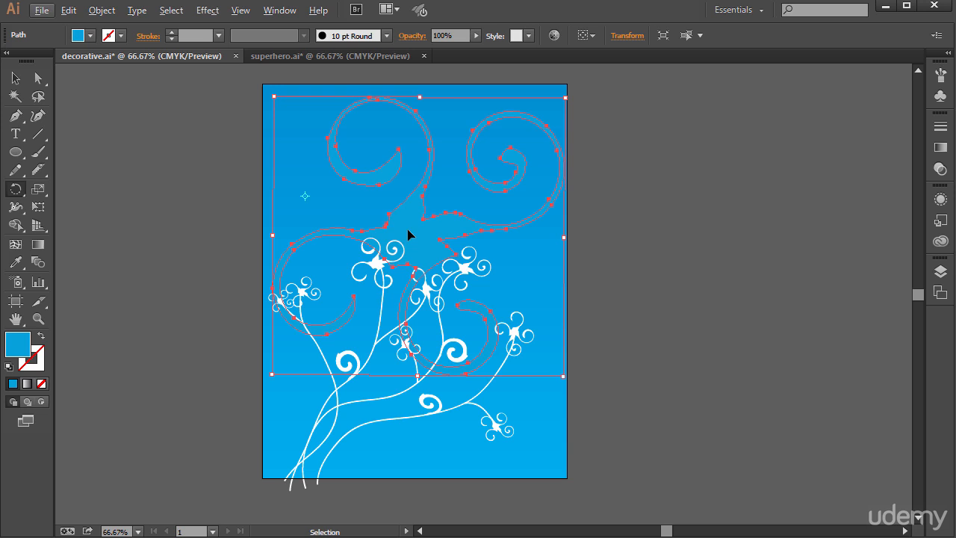
drag(408, 235, 430, 227)
key(r)
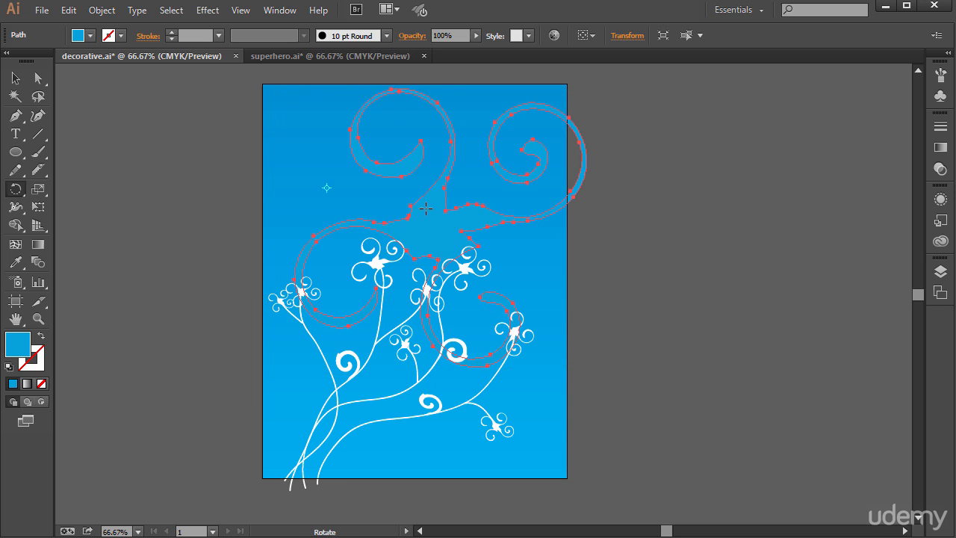
drag(261, 183, 212, 157)
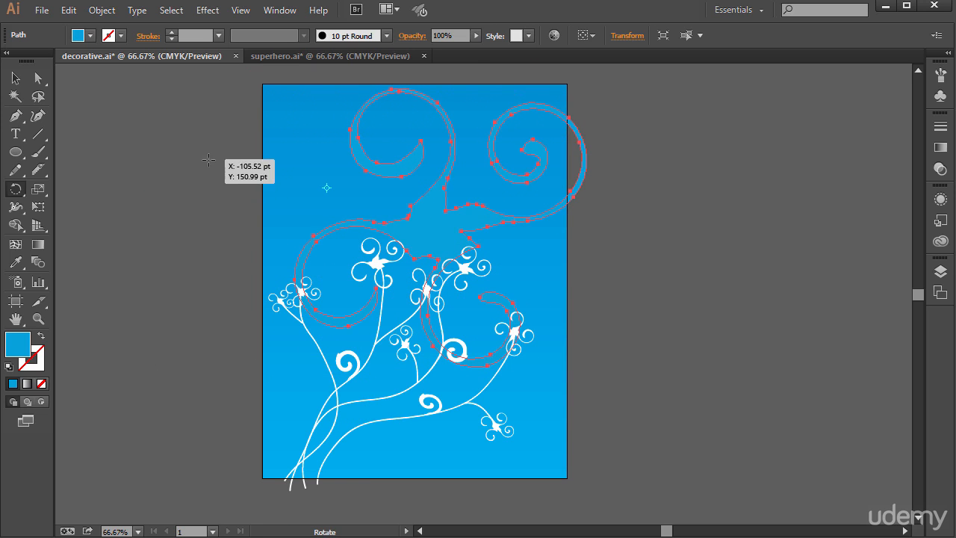
Move the large swirl back down and left so that it fits within the artboard
key(v)
click(154, 156)
drag(447, 216, 422, 225)
Create a new blank document with the default settings
click(42, 10)
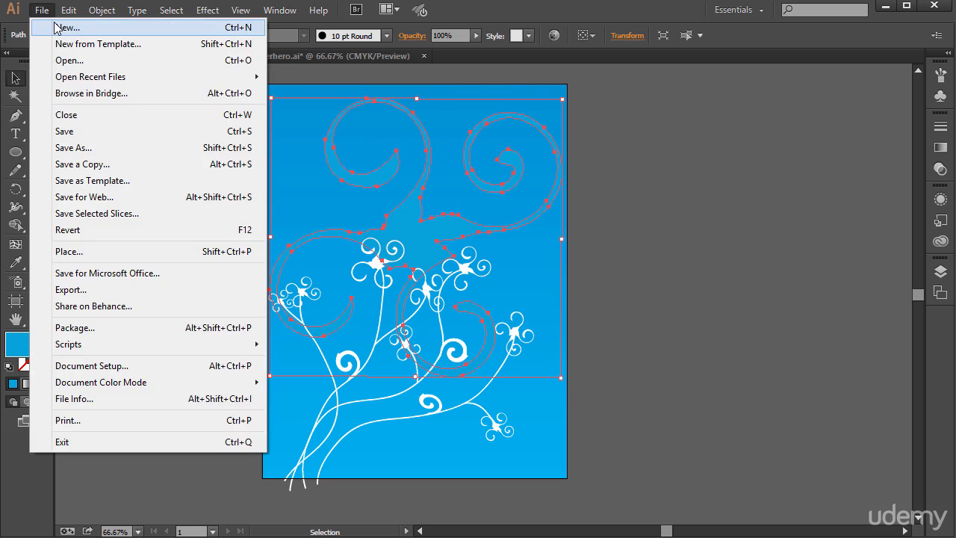
click(46, 23)
click(564, 464)
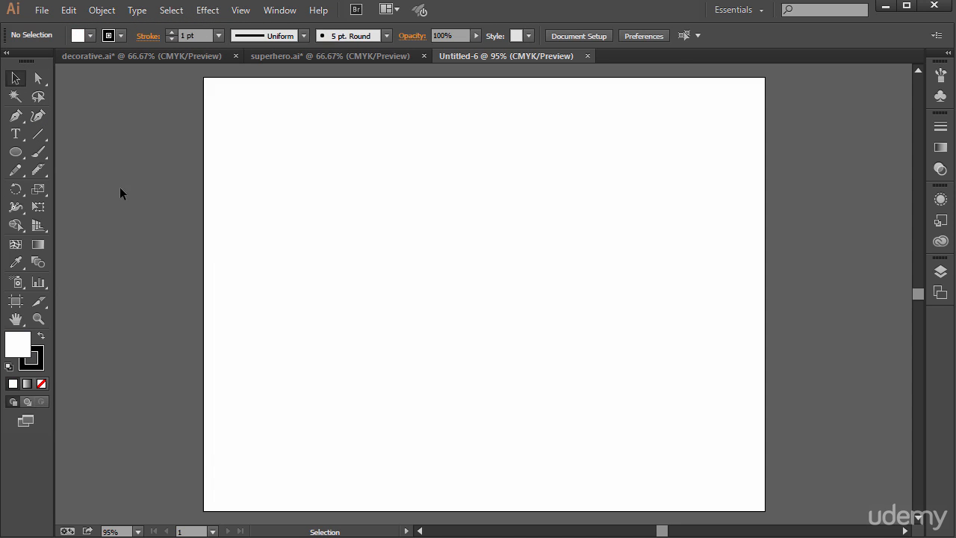
Activate the Pen tool and set the fill color to a medium green
click(15, 116)
double_click(18, 344)
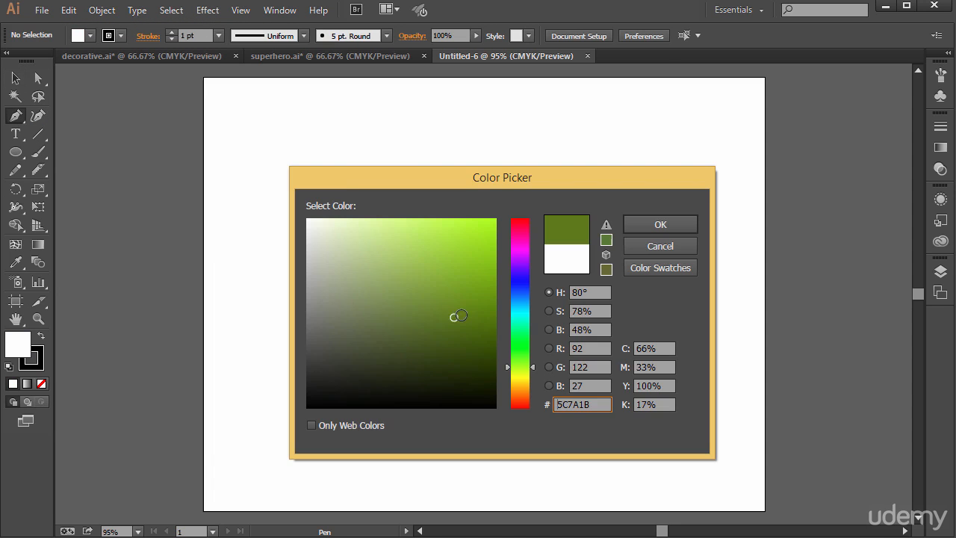
drag(454, 316, 460, 316)
click(521, 355)
mouse_move(521, 357)
mouse_down()
mouse_move(521, 342)
mouse_move(520, 354)
mouse_up()
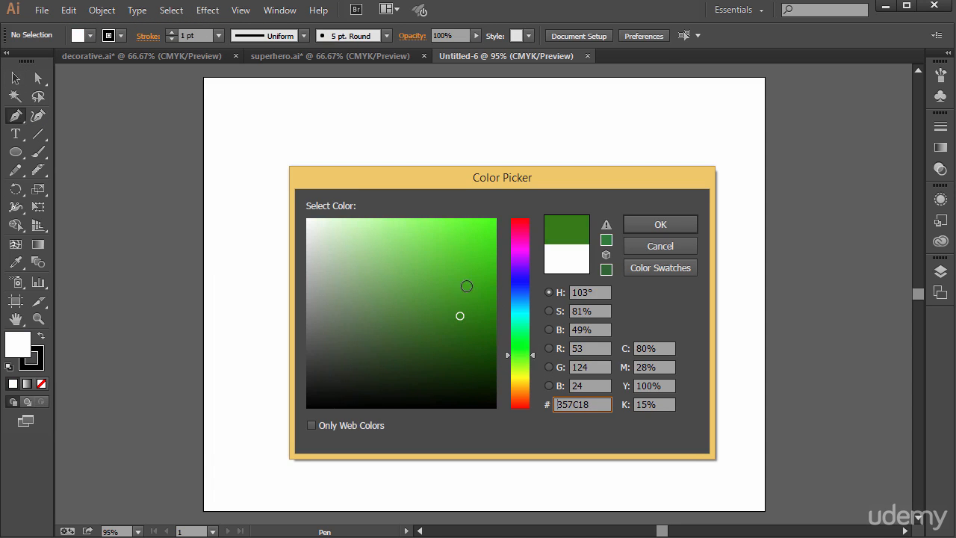
click(474, 264)
click(666, 224)
Draw a closed leaf shape about 2.6 by 2.5 in with two curved sides and pointed tips, using the Pen tool
click(448, 285)
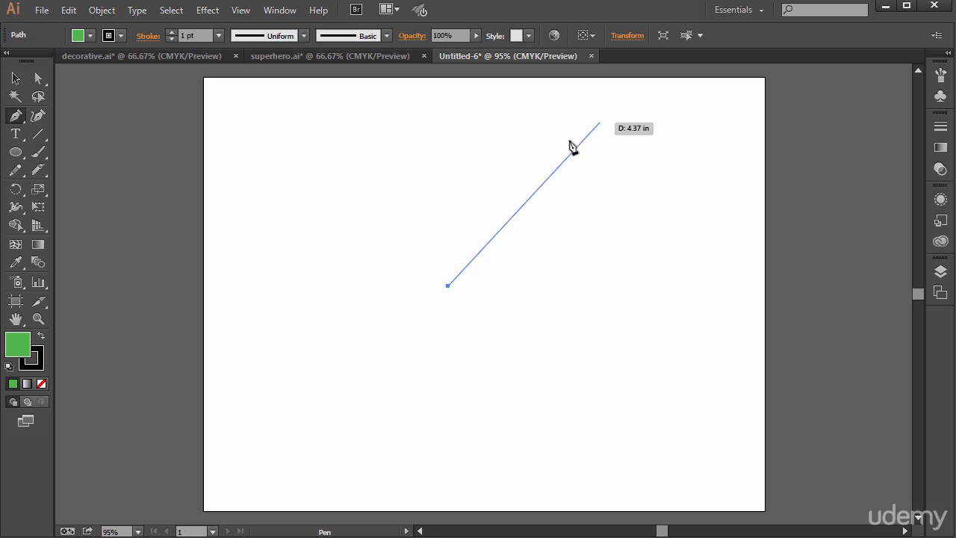
drag(580, 158, 702, 161)
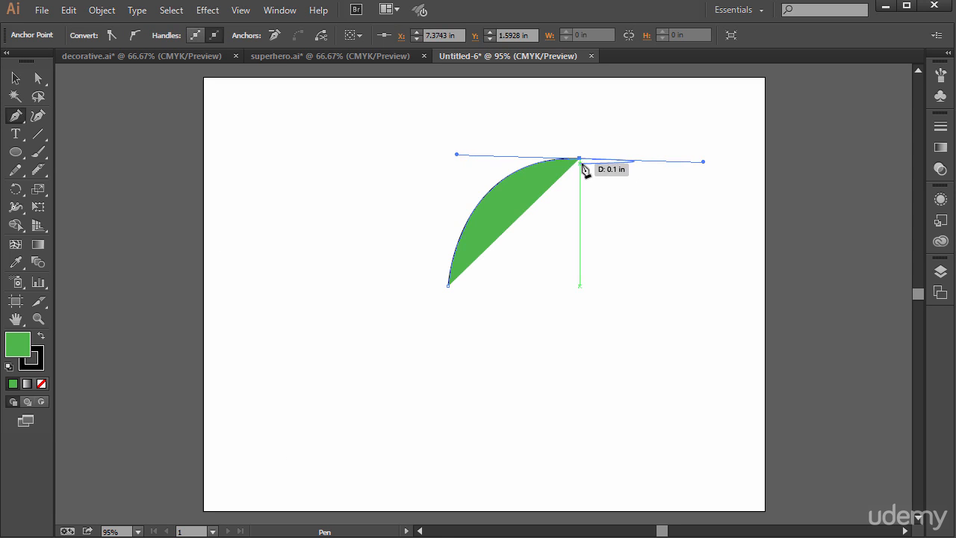
click(579, 157)
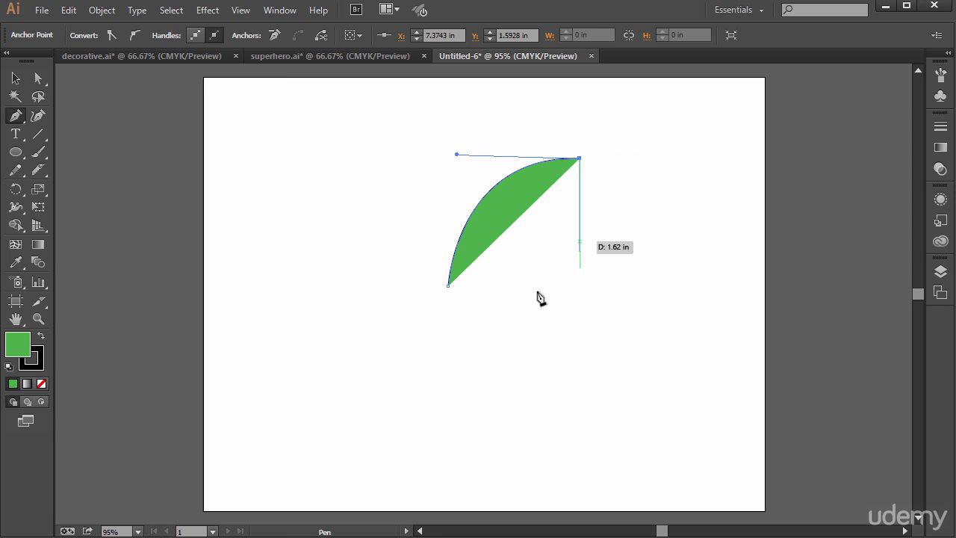
drag(448, 285, 285, 322)
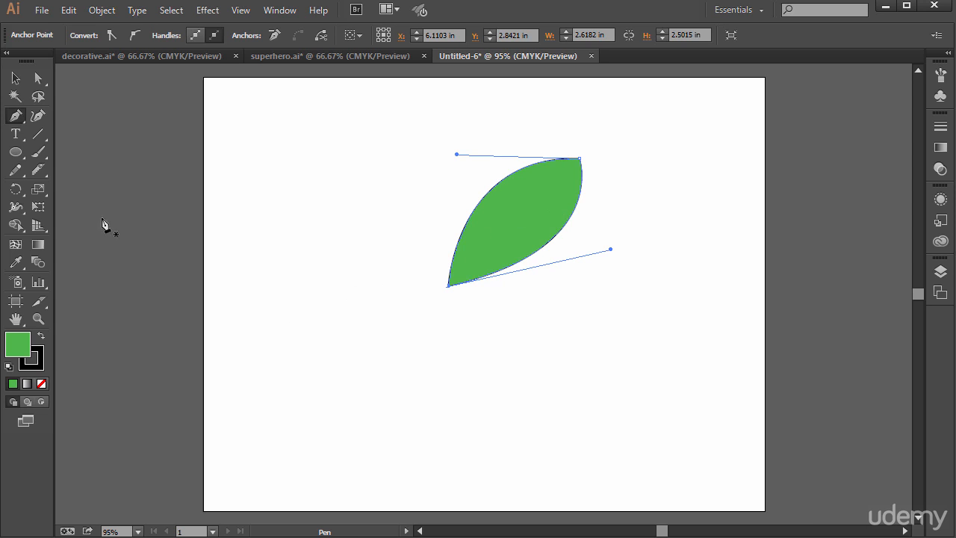
Move the leaf slightly up and to the right, and undo a trial freehand rotation about its center
click(15, 78)
click(513, 224)
drag(512, 224, 529, 203)
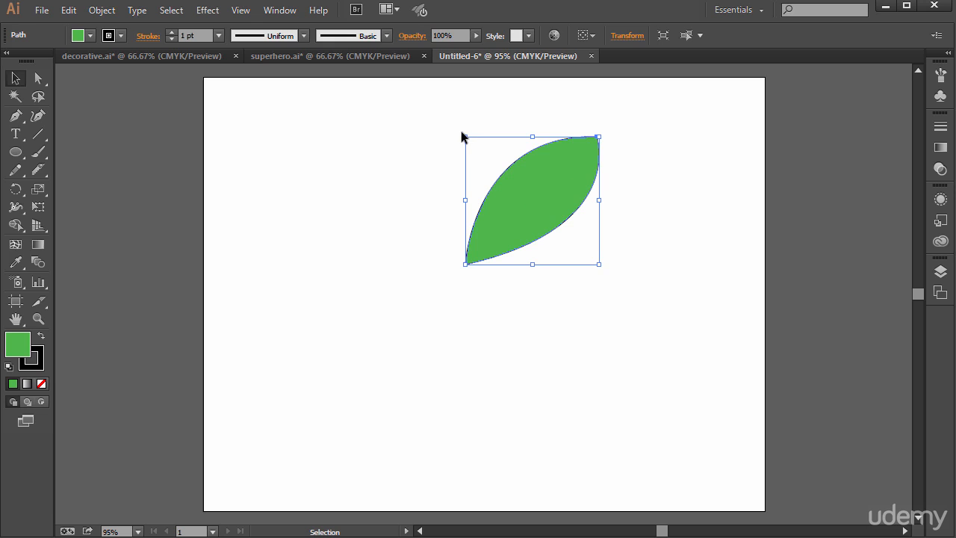
drag(459, 135, 450, 250)
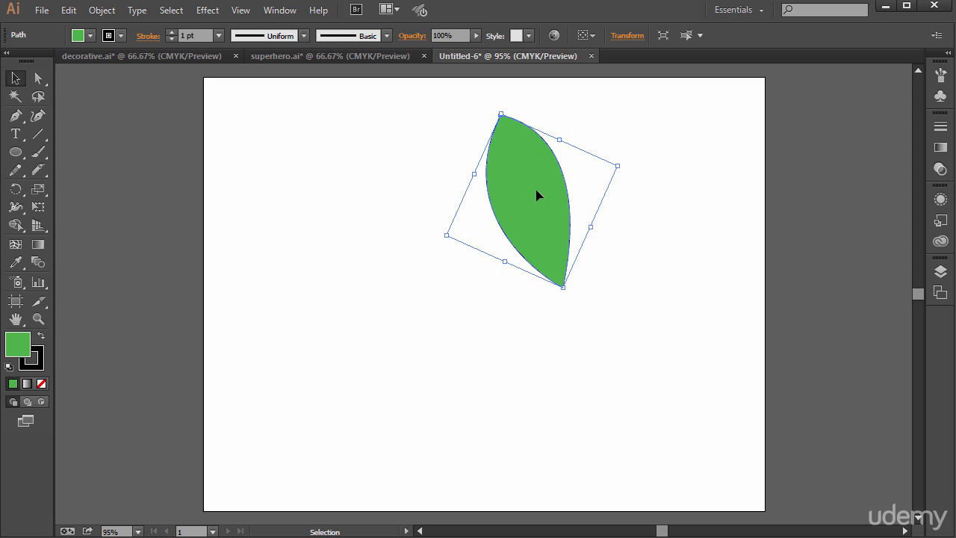
key(ctrl+z)
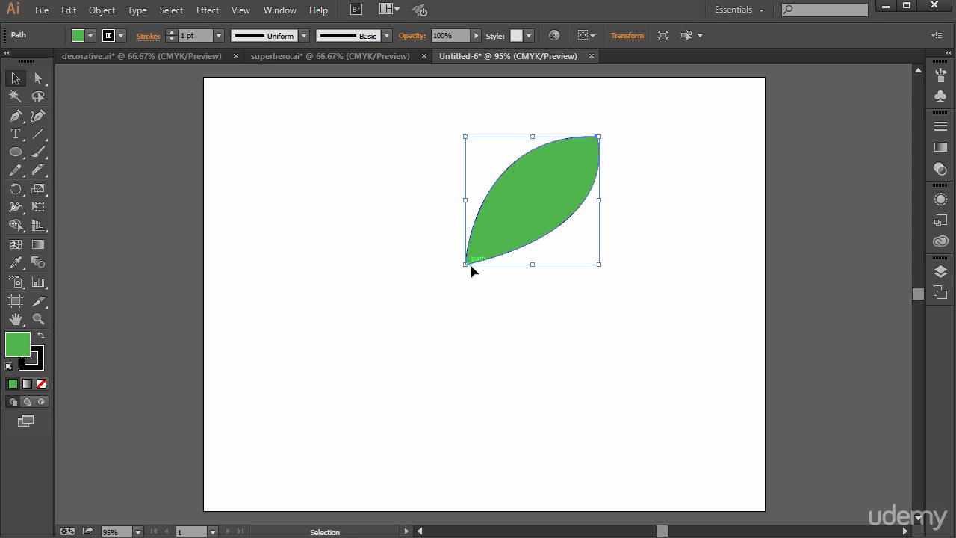
Create a copy of the leaf rotated 10° about its lower-left tip
click(22, 191)
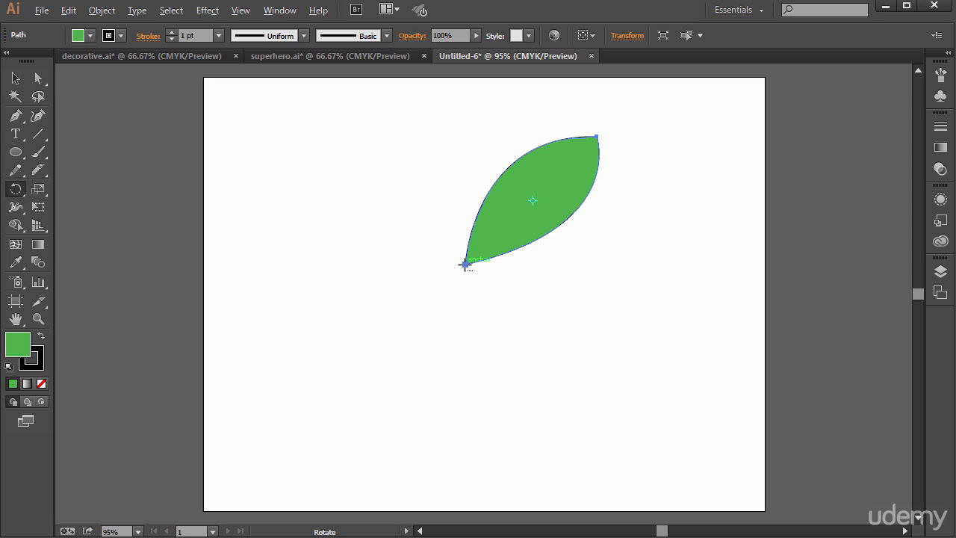
alt+click(465, 264)
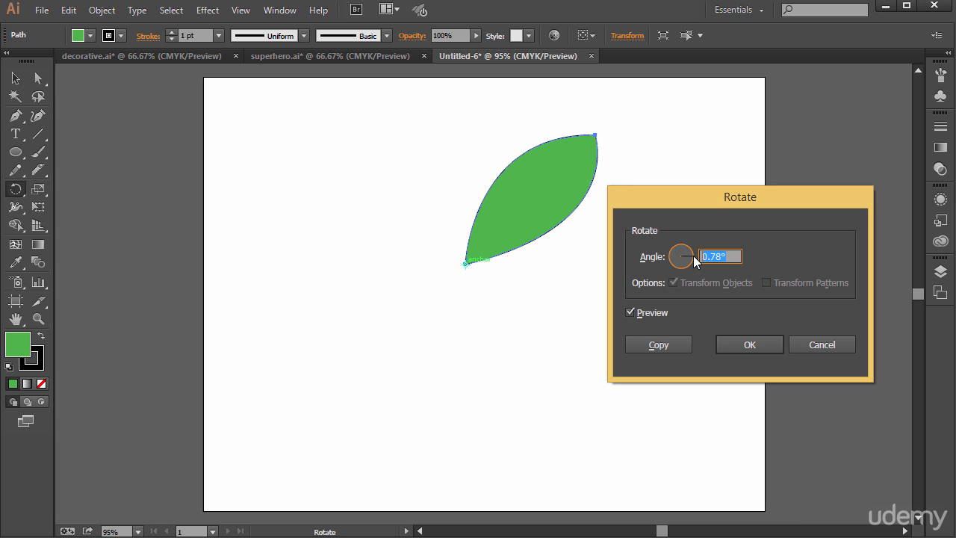
text(10)
click(653, 312)
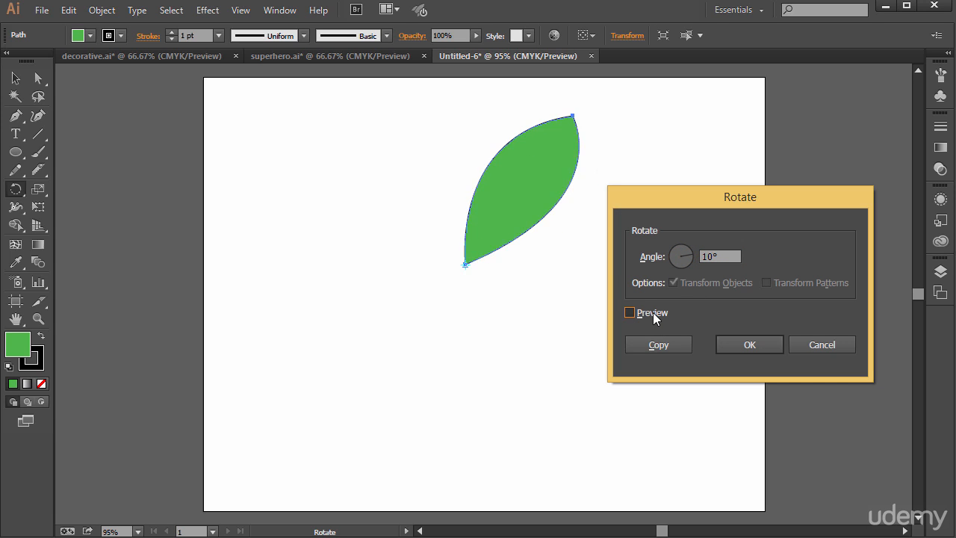
click(653, 312)
click(656, 346)
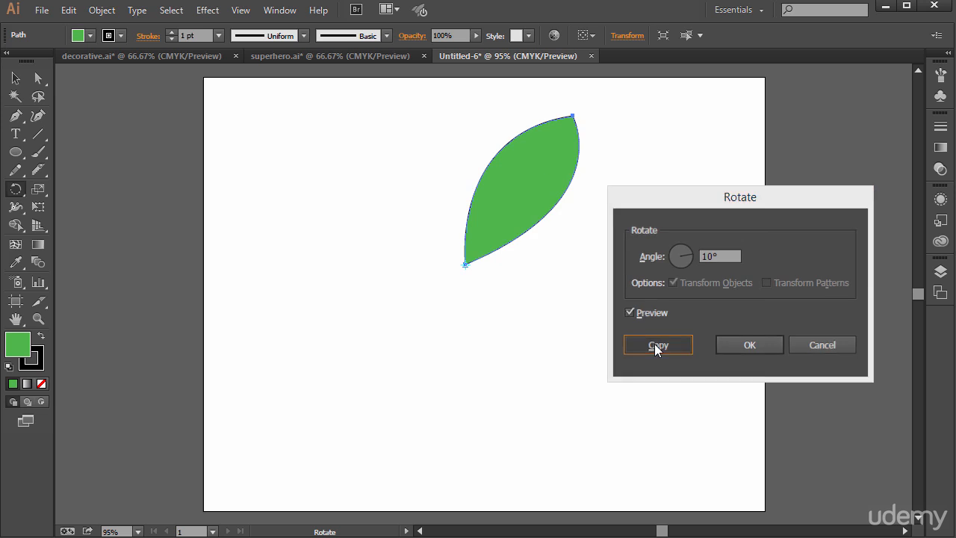
Repeat the 10° rotated copy with Transform Again until the leaves form a full circle around the shared tip
click(104, 14)
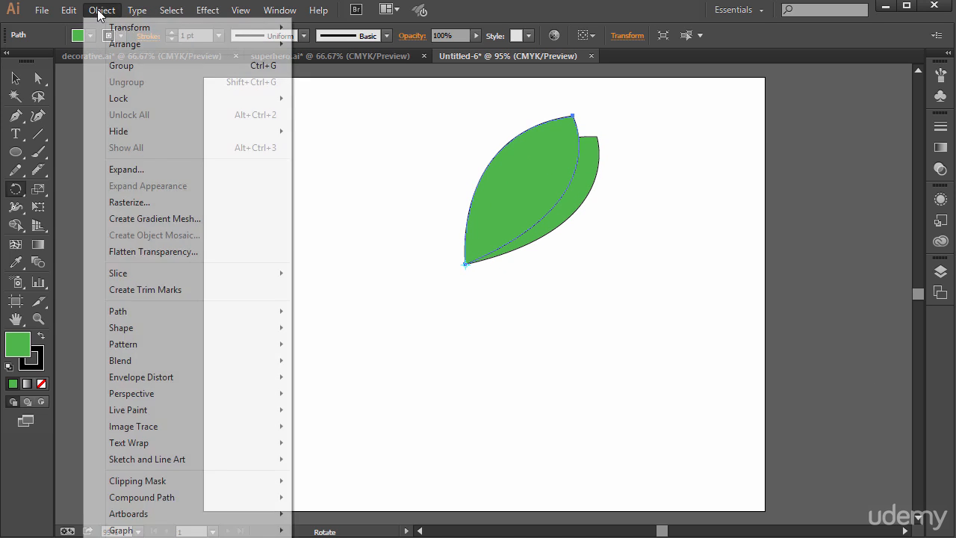
mouse_move(109, 29)
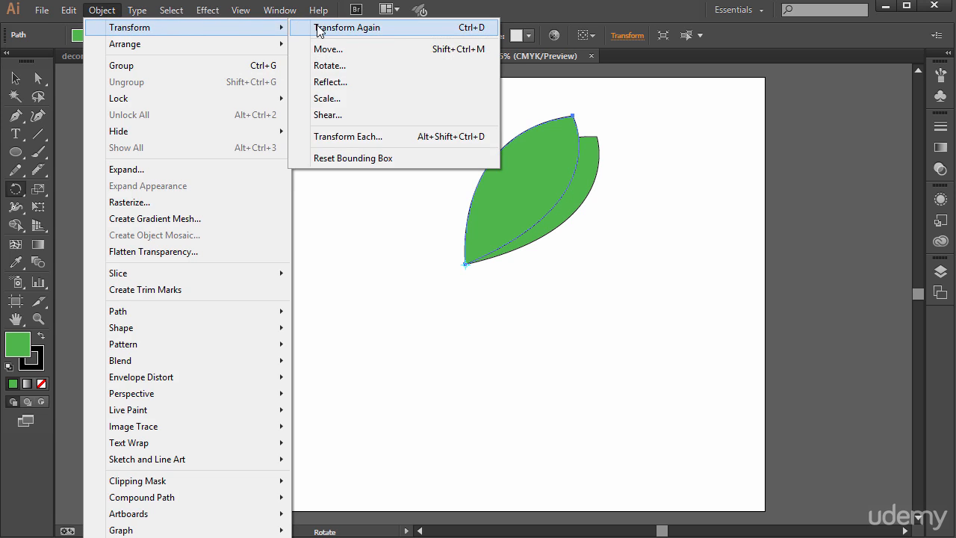
click(524, 13)
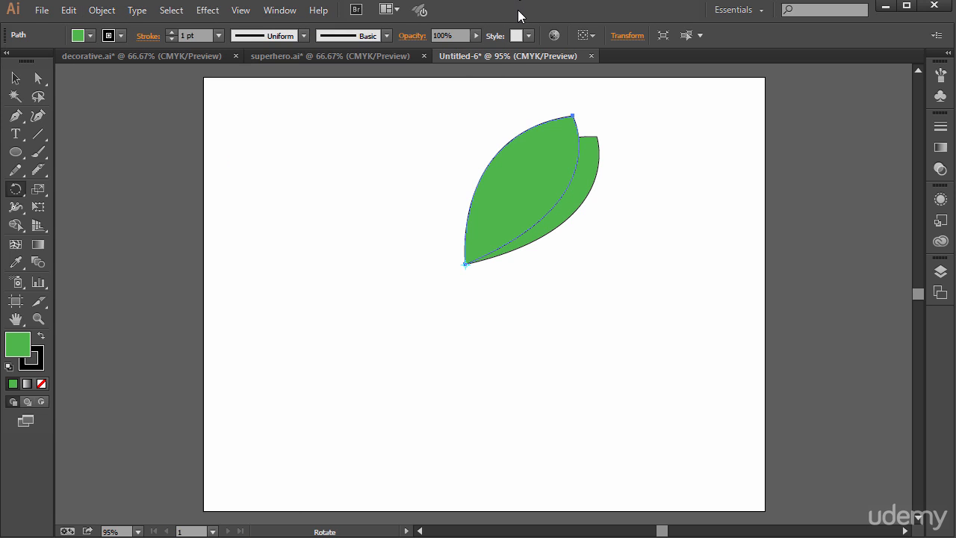
key(ctrl+d)
key(ctrl+d)
key(ctrl+d)
key(ctrl+d)
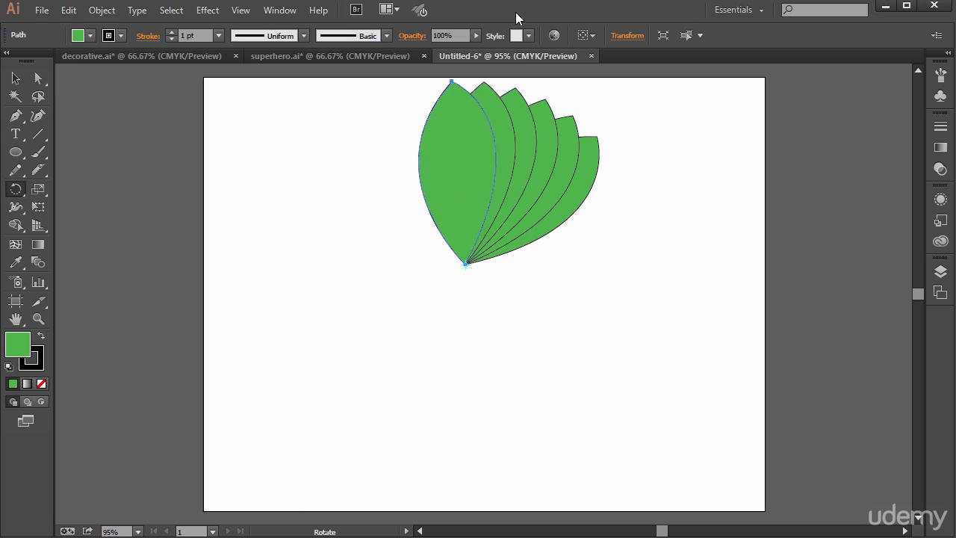
key(ctrl+d)
key(ctrl+d)
key(ctrl+d)
key(ctrl+d)
key(ctrl+d)
key(ctrl+d)
key(ctrl+d)
key(ctrl+d)
key(ctrl+d)
key(ctrl+d)
key(ctrl+d)
key(ctrl+d)
key(ctrl+d)
key(ctrl+d)
key(ctrl+d)
key(ctrl+d)
key(ctrl+d)
key(ctrl+d)
key(ctrl+d)
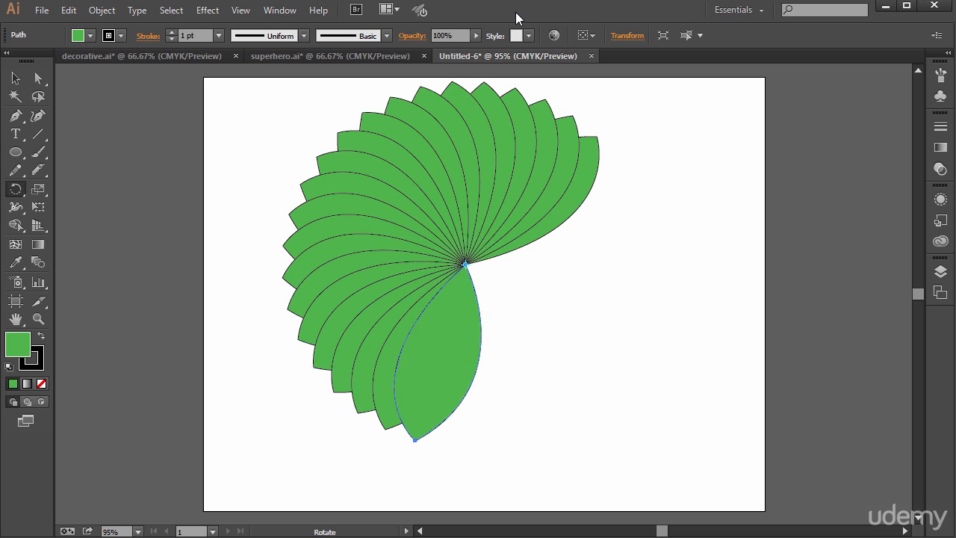
key(ctrl+d)
key(ctrl+d)
key(ctrl+d)
key(ctrl+d)
key(ctrl+d)
key(ctrl+d)
key(ctrl+d)
key(ctrl+d)
key(ctrl+d)
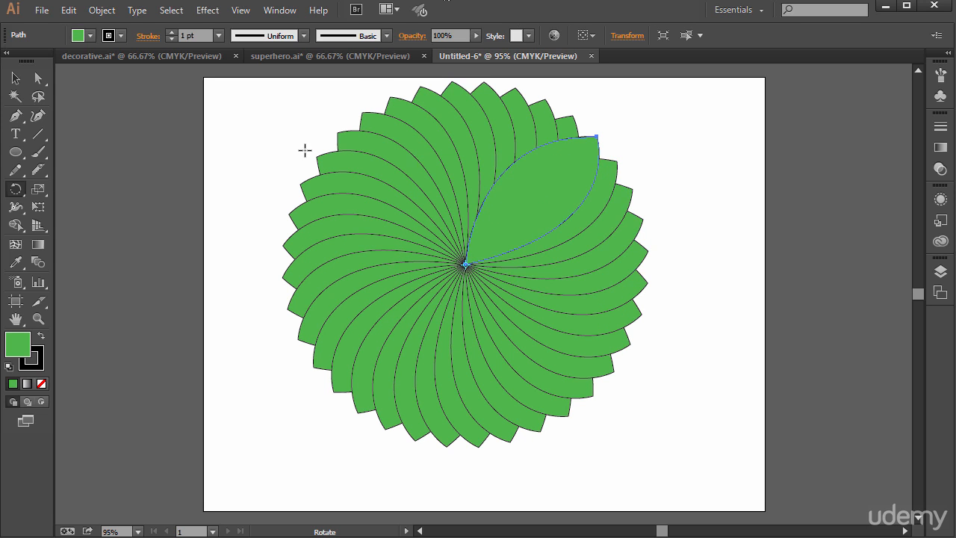
In superhero.ai, select all the artwork of the man, leaving out the gradient background
click(365, 58)
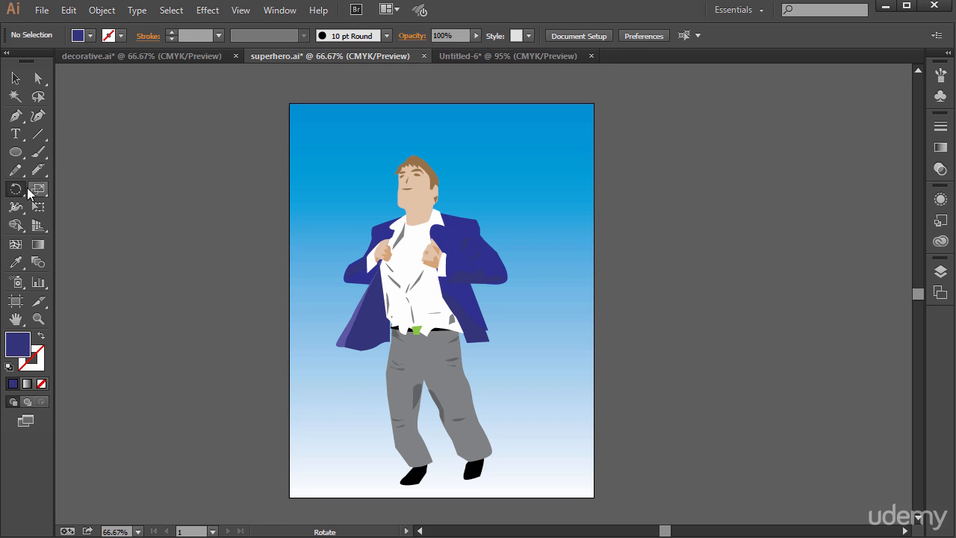
drag(12, 189, 51, 208)
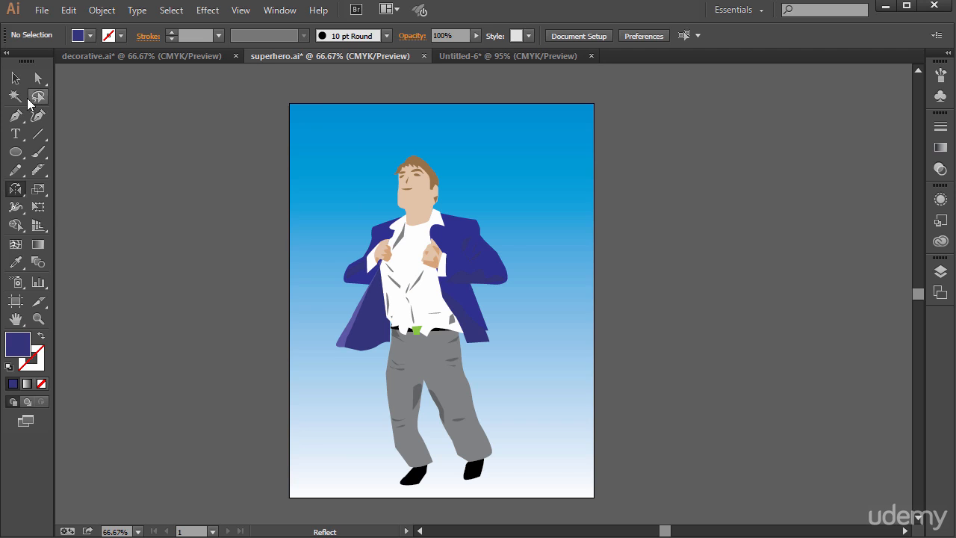
click(14, 77)
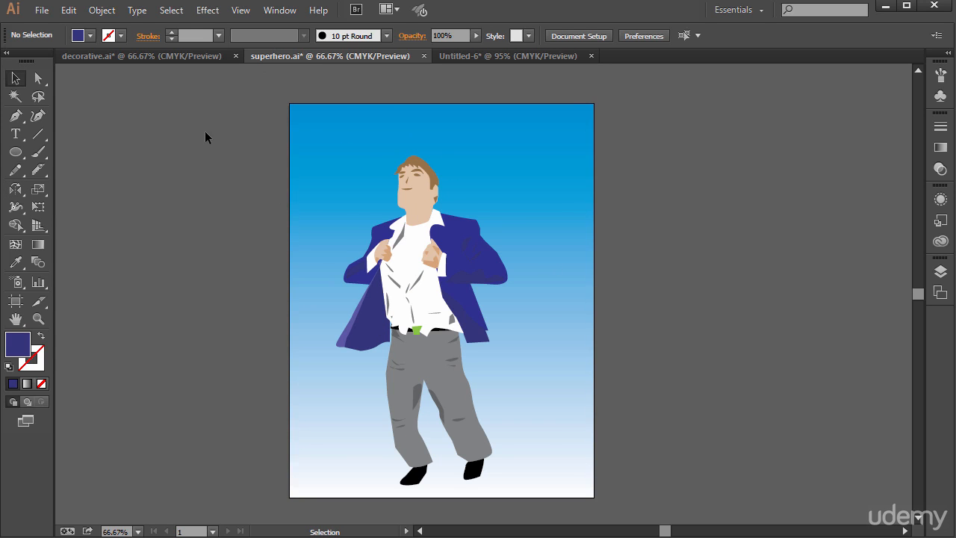
drag(437, 357, 527, 440)
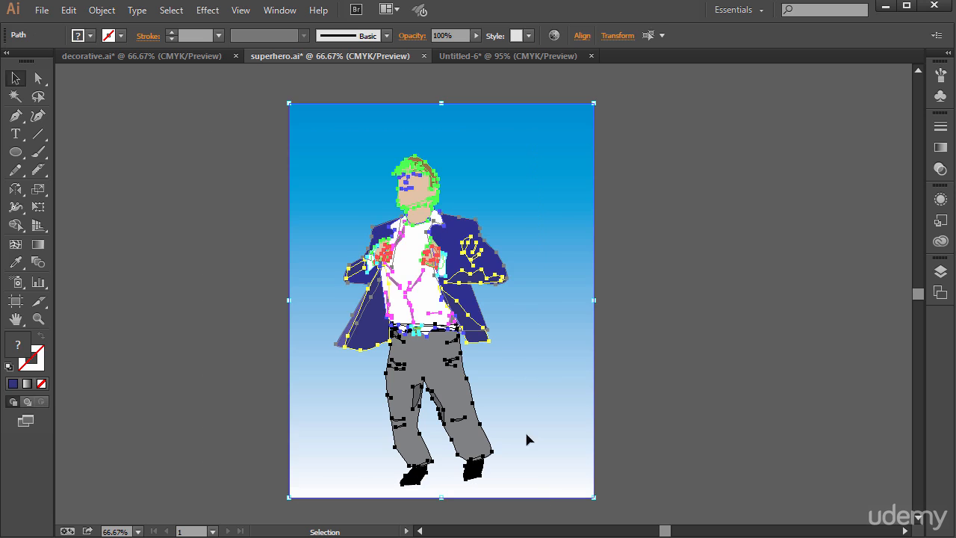
shift+click(516, 130)
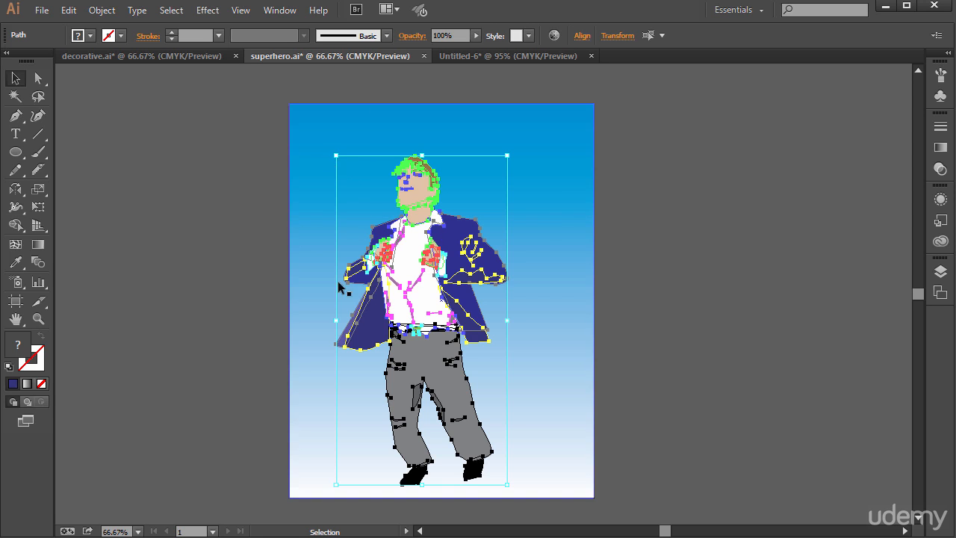
Try flipping the man by pulling one side of his bounding box past the opposite side, and undo the flip
drag(339, 320, 684, 247)
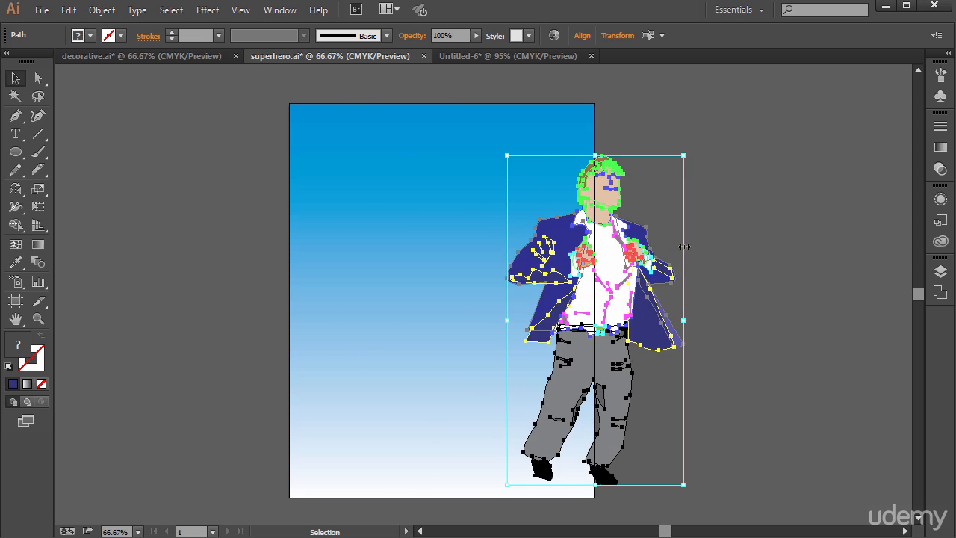
key(ctrl+z)
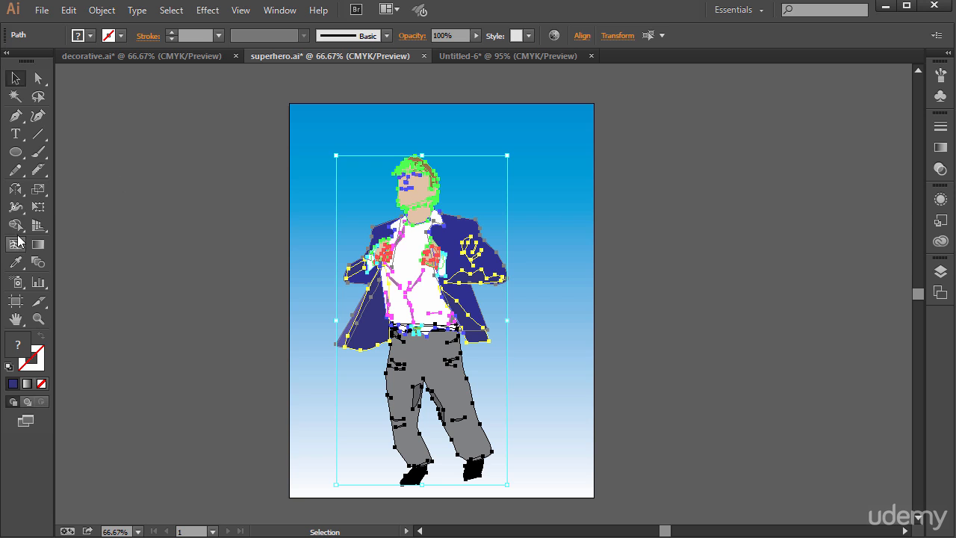
Create a reflected copy of the man across a vertical axis (90°) through a point just right of the artboard with the Reflect tool
click(19, 192)
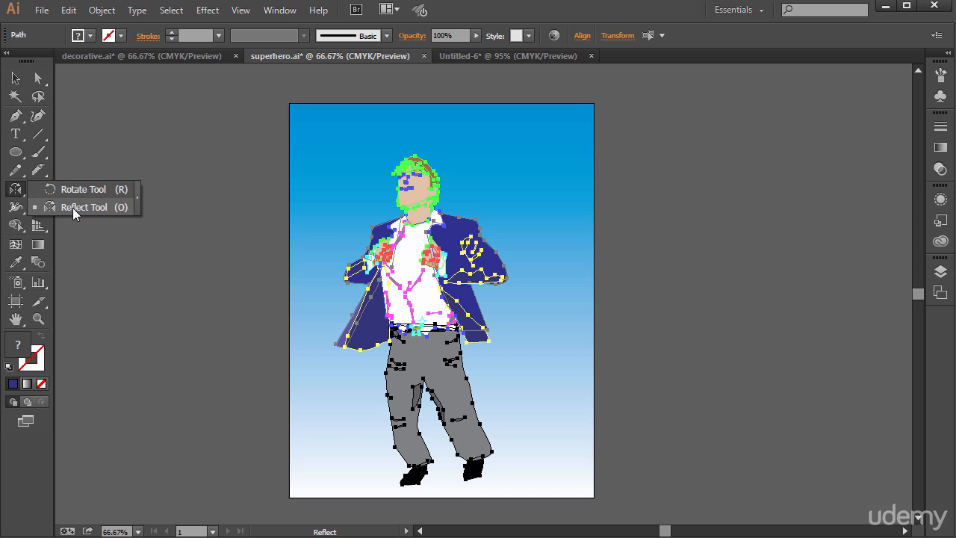
click(70, 207)
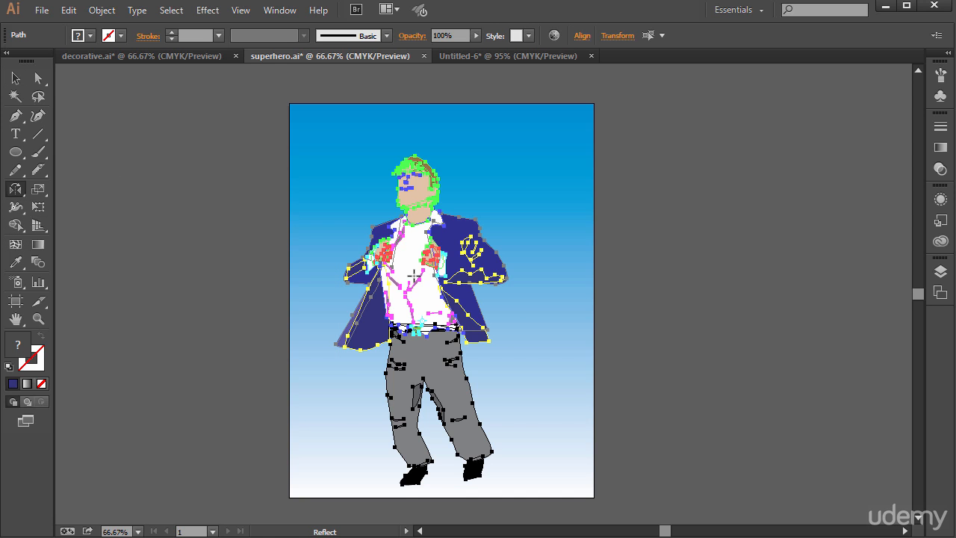
drag(398, 269, 451, 259)
alt+click(623, 280)
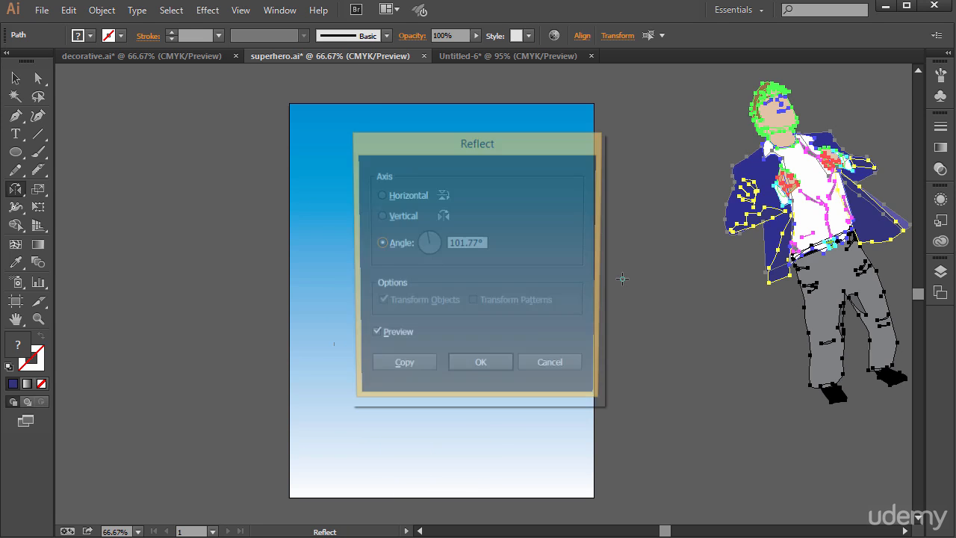
drag(499, 150, 338, 195)
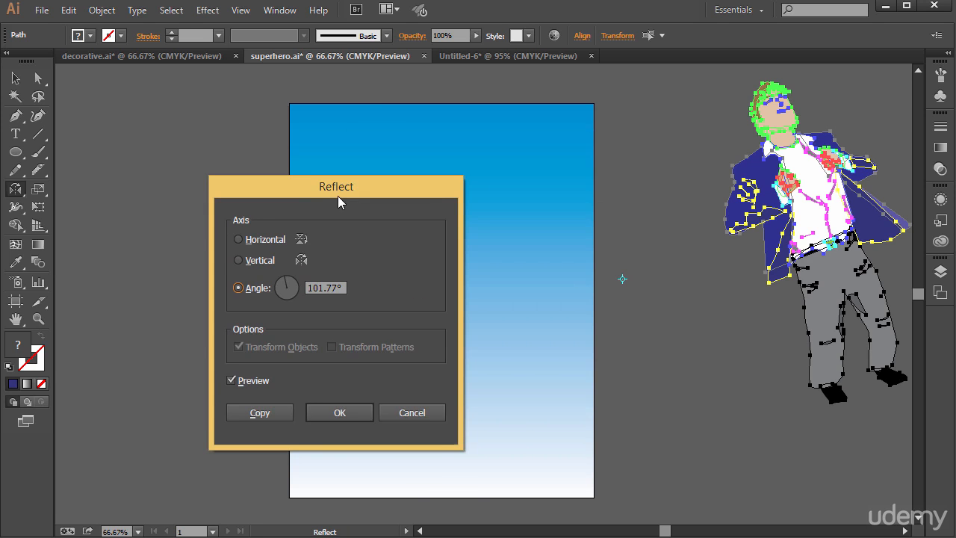
mouse_move(269, 289)
mouse_down()
mouse_move(298, 289)
mouse_move(254, 291)
mouse_up()
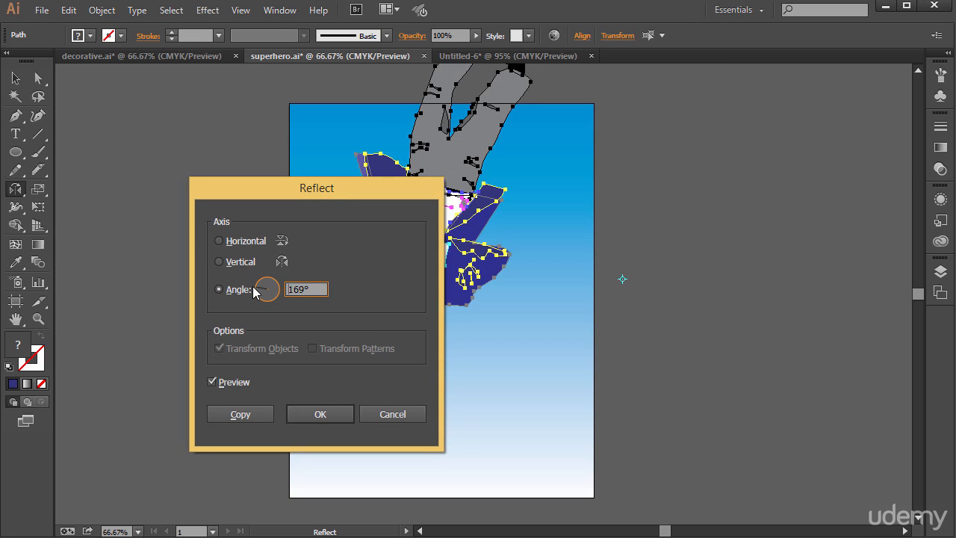
click(241, 242)
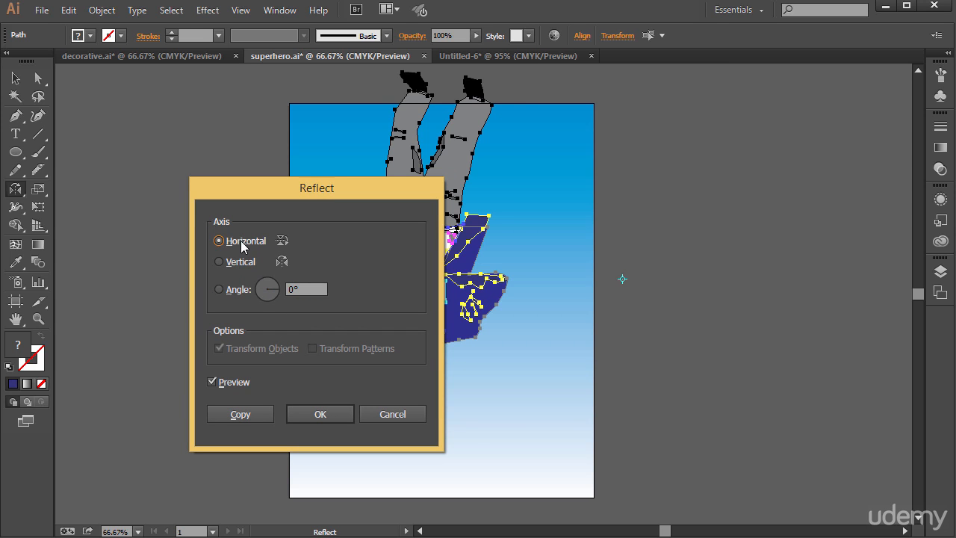
click(244, 267)
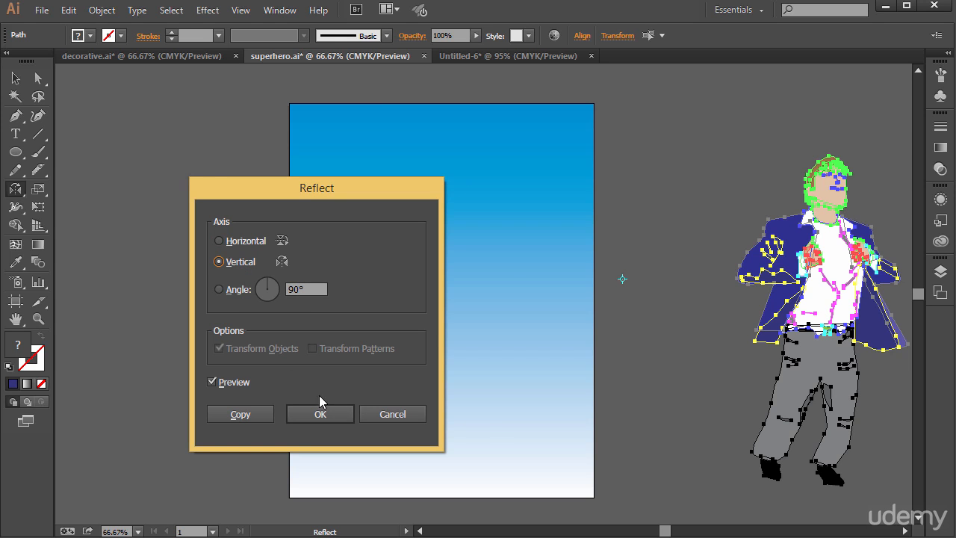
click(252, 415)
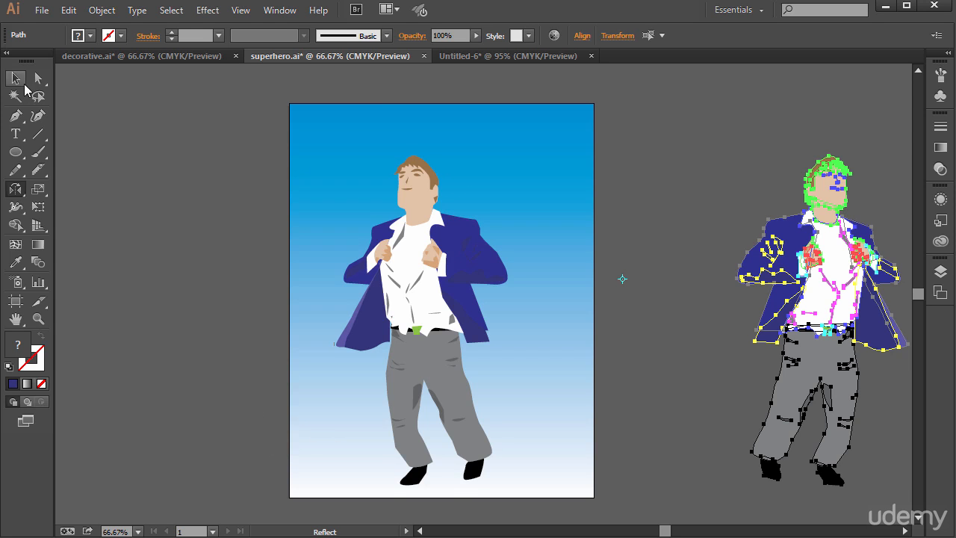
Move the mirrored copy next to the original man so it overlaps the artboard's right edge, and deselect it
click(16, 77)
click(670, 149)
drag(658, 120, 901, 478)
drag(790, 237, 567, 234)
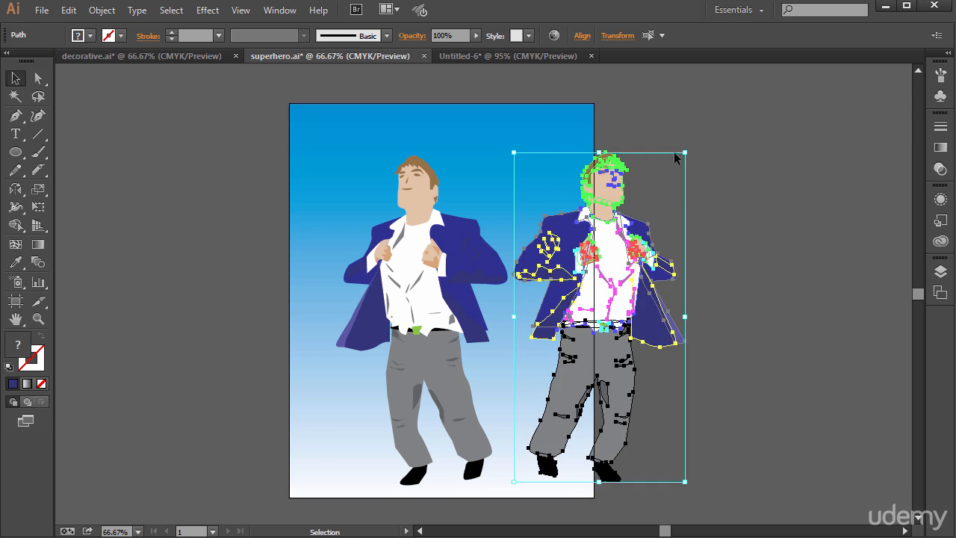
click(651, 152)
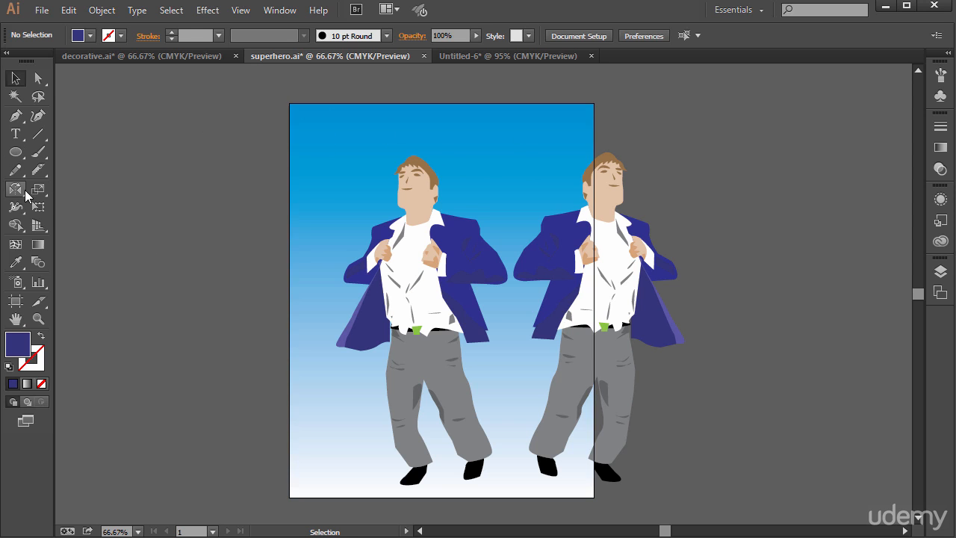
drag(15, 189, 64, 205)
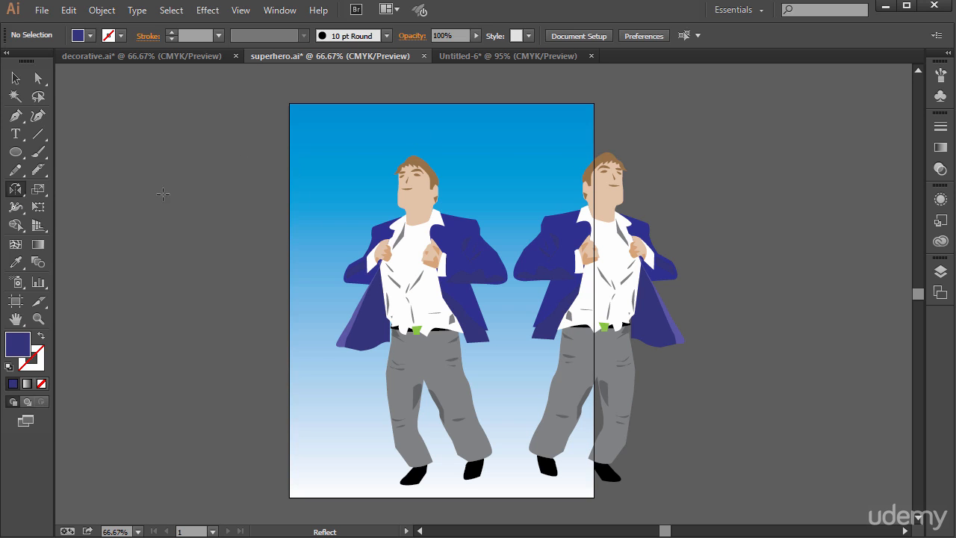
click(15, 196)
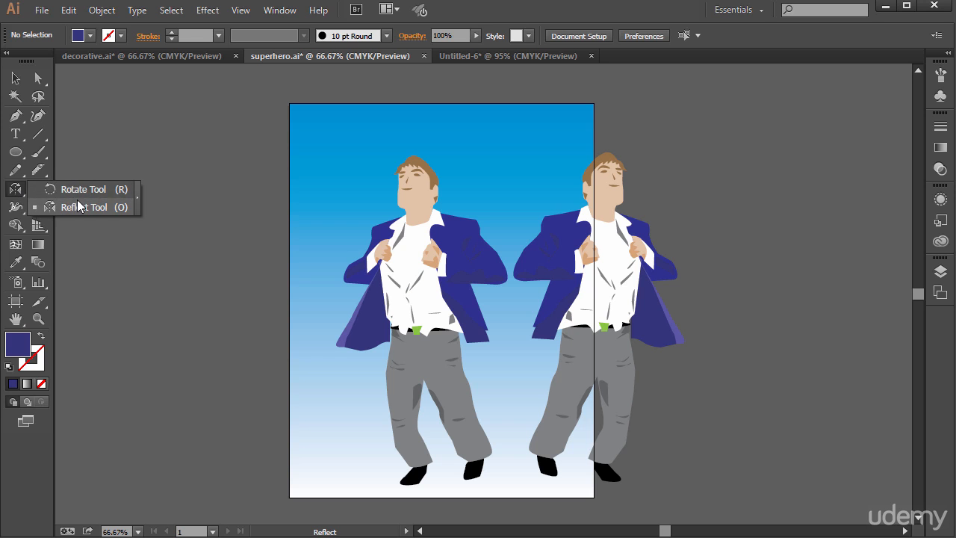
click(53, 189)
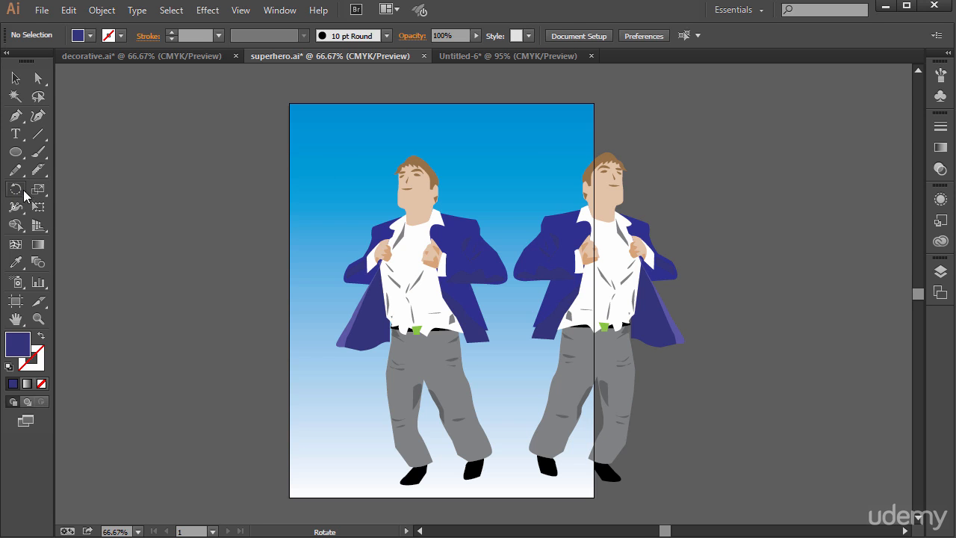
Create a new blank document
click(495, 59)
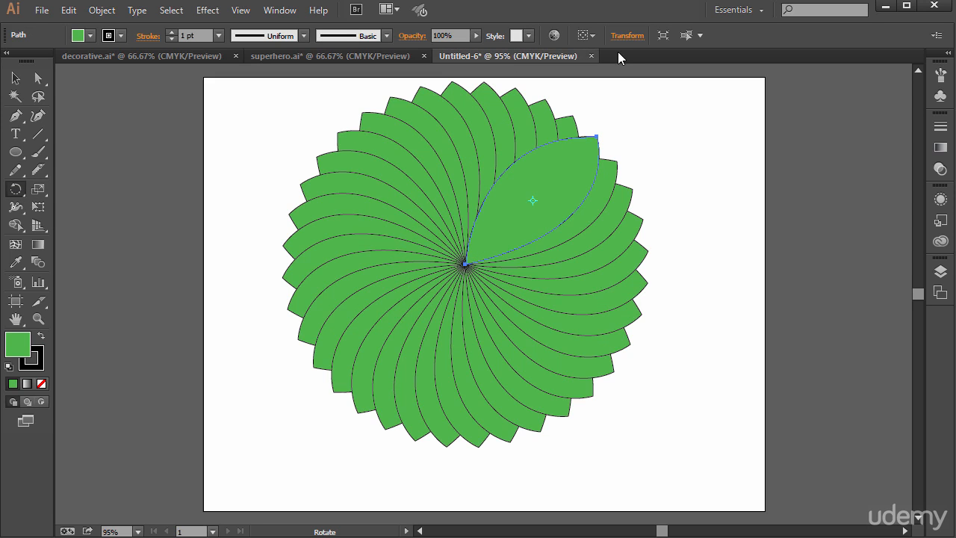
click(42, 9)
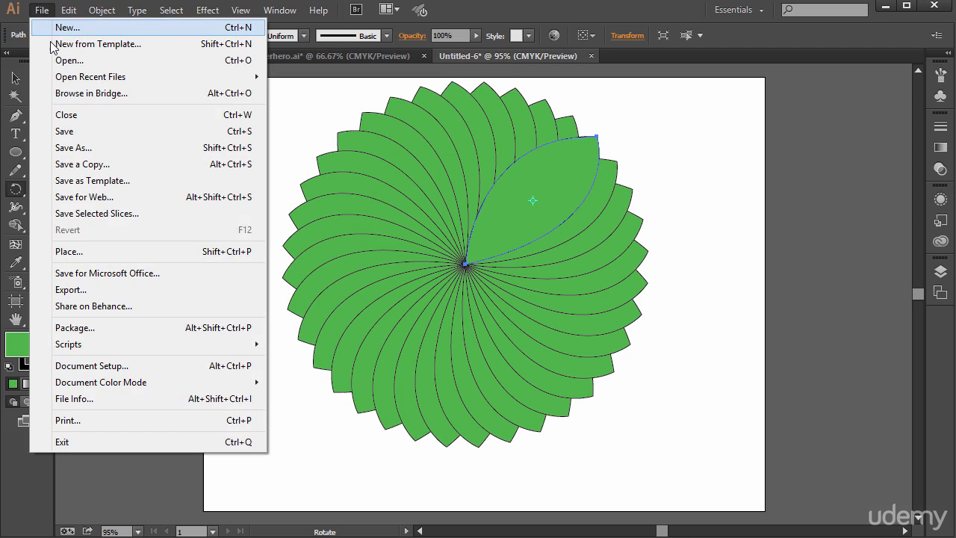
click(45, 25)
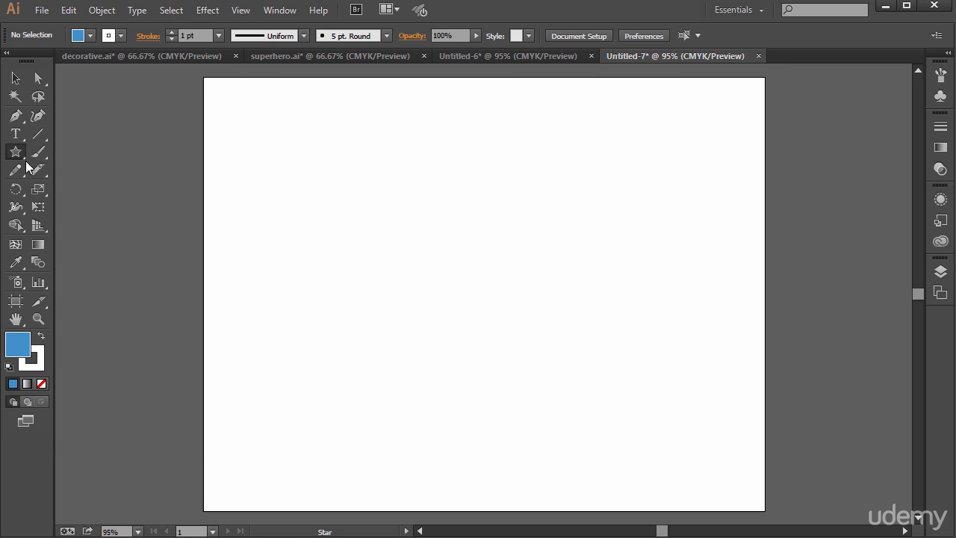
Draw a blue seven-pointed star and move it to the horizontal middle of the artboard, slightly above center
drag(391, 208, 483, 228)
key(Up)
key(Up)
key(v)
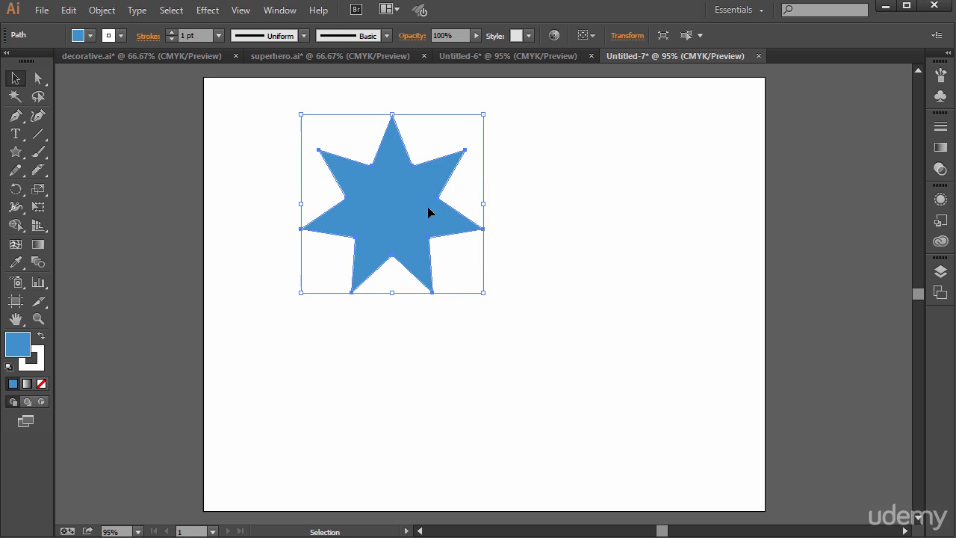
drag(428, 212, 507, 254)
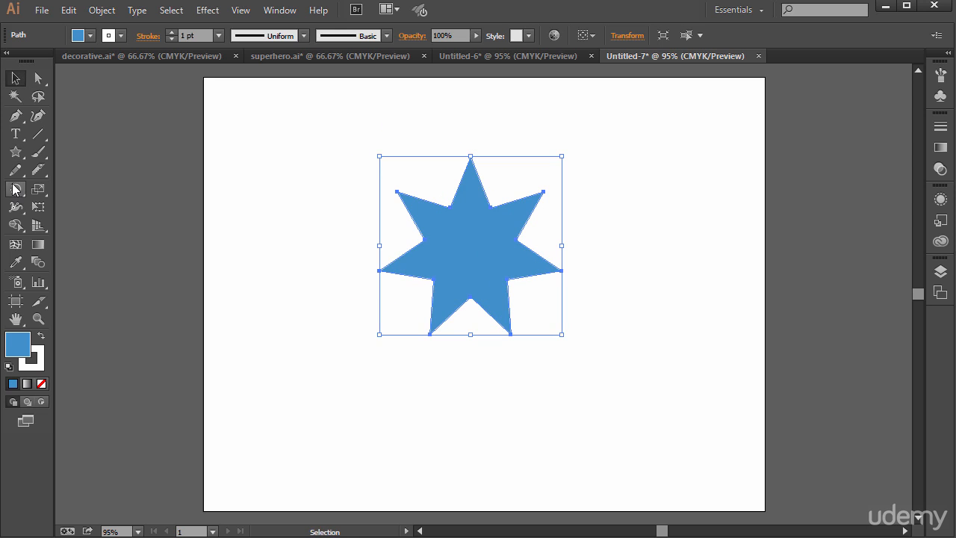
Create a copy of the star rotated 10° about its center
drag(15, 188, 61, 188)
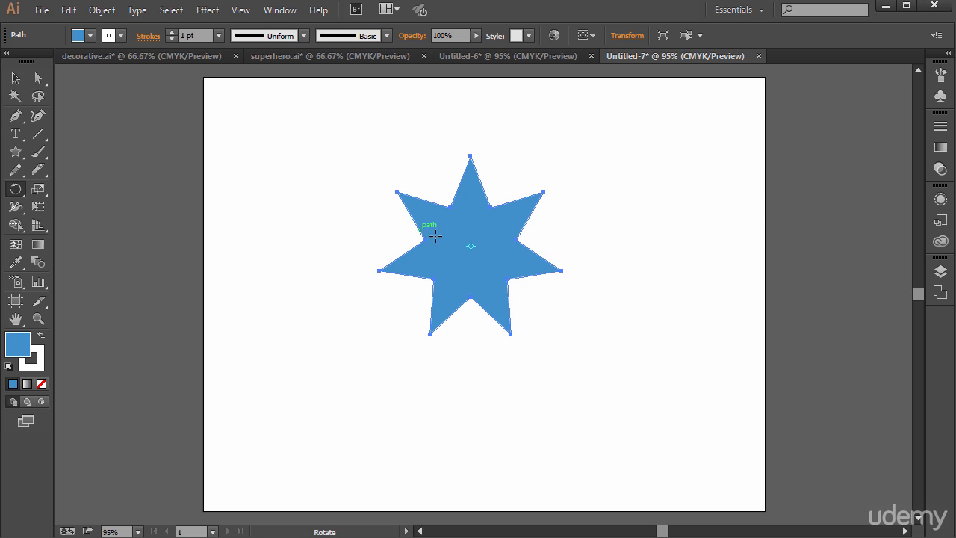
alt+click(471, 247)
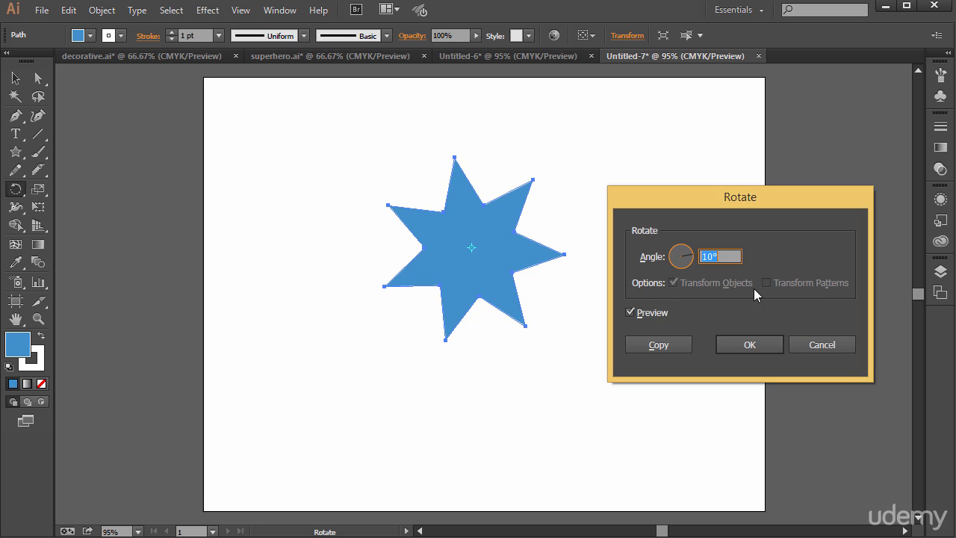
click(661, 345)
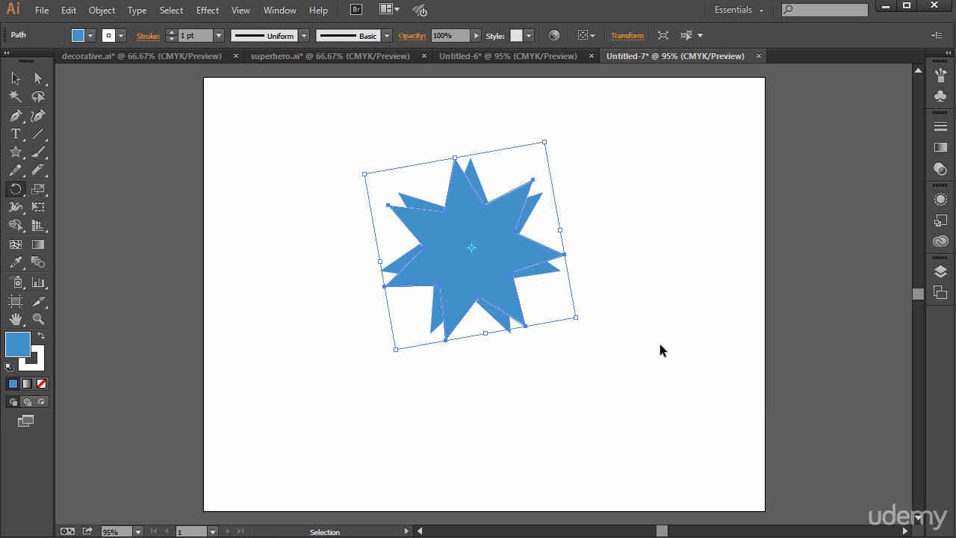
Repeat the 10° rotated star copy several times with Transform Again, and deselect the artwork
key(ctrl+d)
key(ctrl+d)
key(ctrl+d)
key(ctrl+d)
key(ctrl+d)
key(ctrl+d)
key(ctrl+d)
key(ctrl+d)
key(ctrl+d)
key(ctrl+d)
key(ctrl+d)
key(ctrl+d)
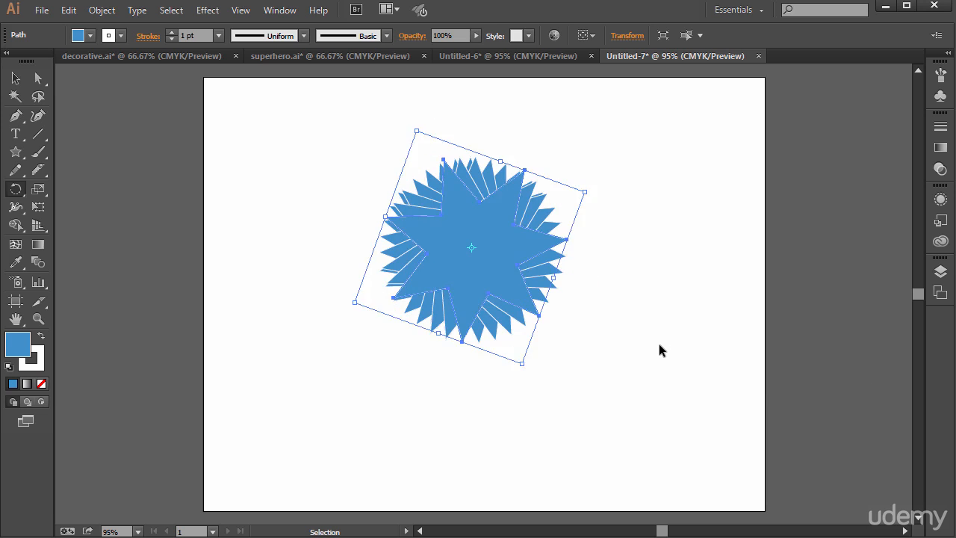
key(v)
click(588, 325)
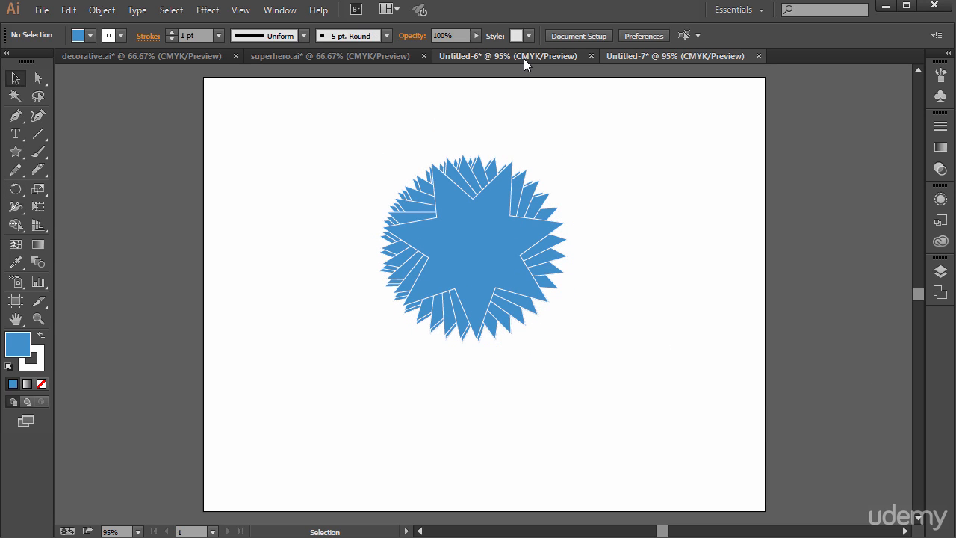
Review the leaf circle and superhero documents, ending on decorative.ai
click(524, 58)
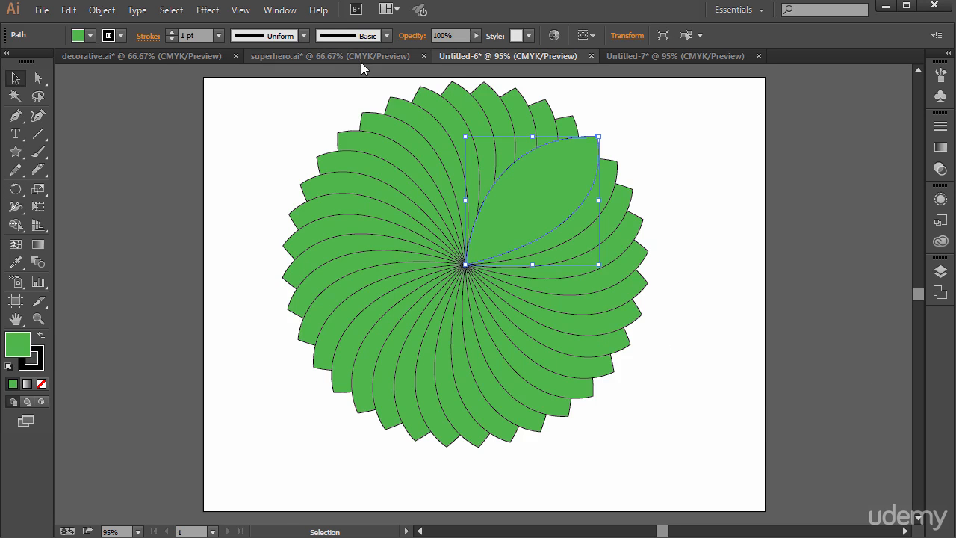
click(361, 61)
click(162, 53)
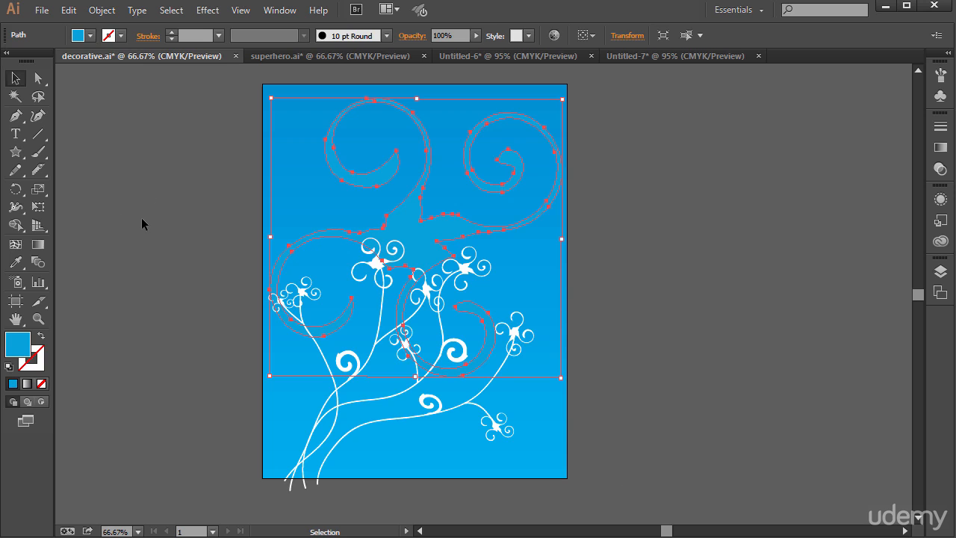